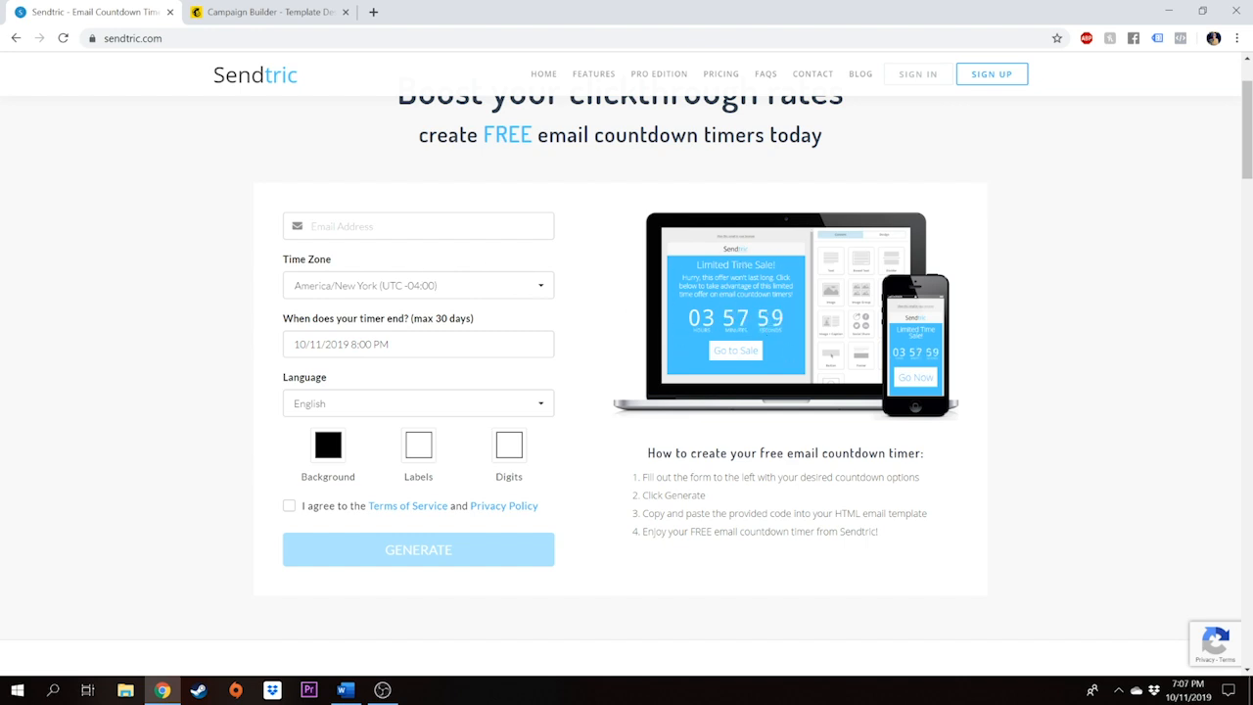
# - Paste the account email address into the timer form and set the timer to end on 10/12/2019 at 8:00 PM
pyautogui.rightClick(344, 229)
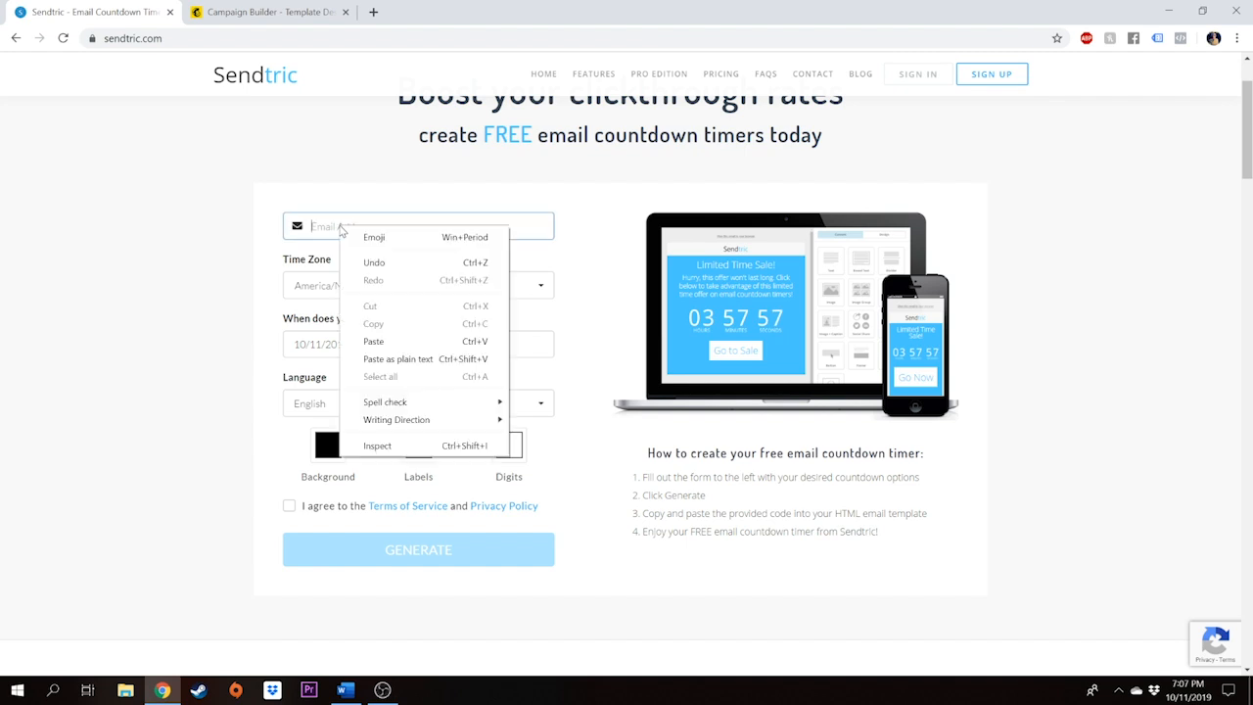
pyautogui.click(391, 341)
pyautogui.press('Tab')
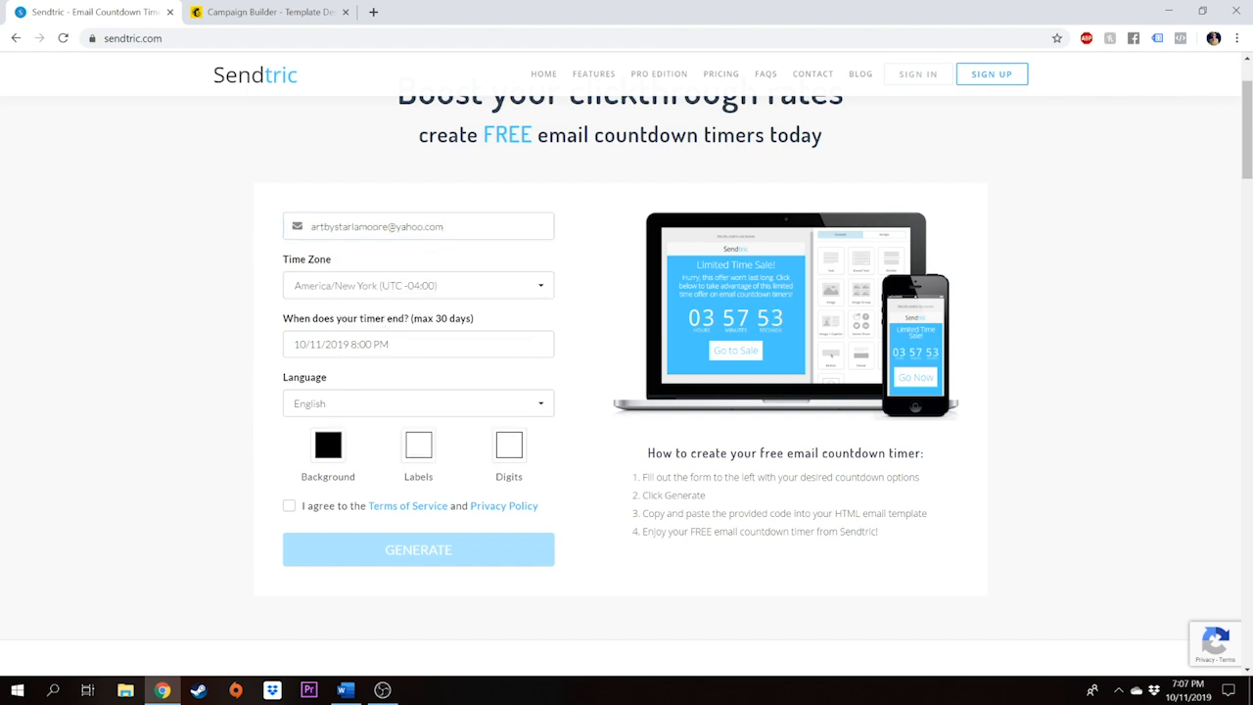
pyautogui.click(387, 333)
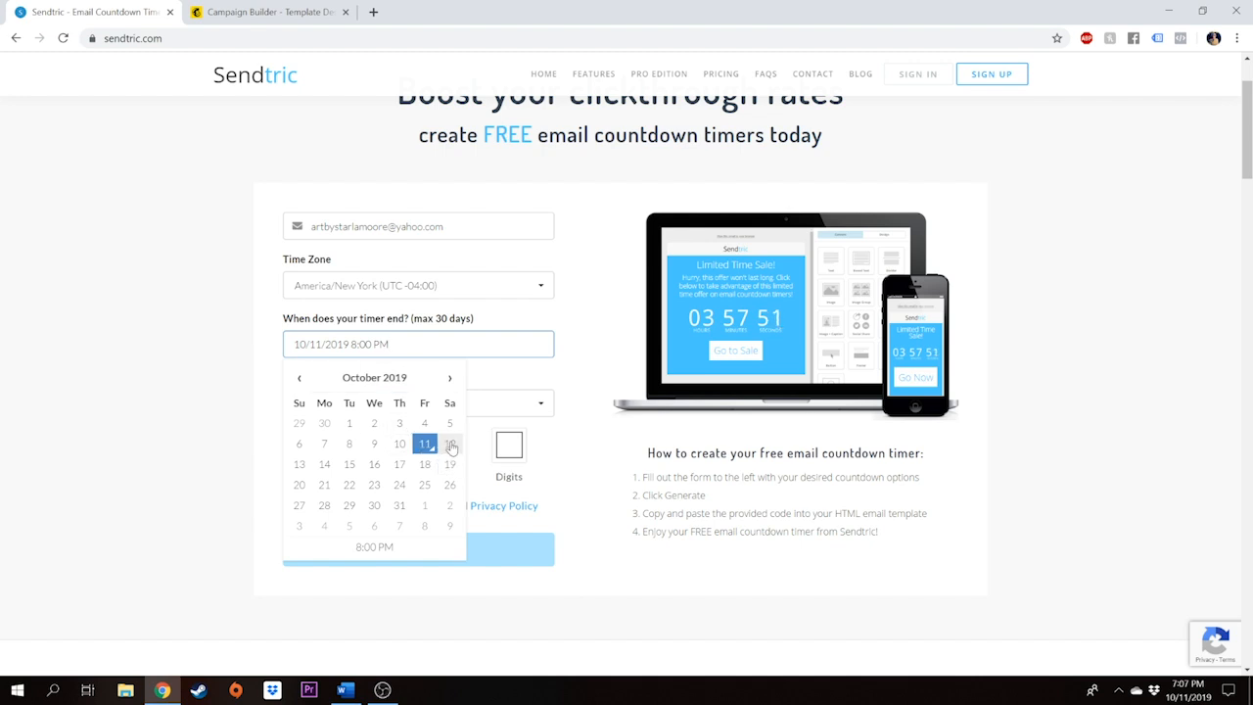
pyautogui.click(450, 445)
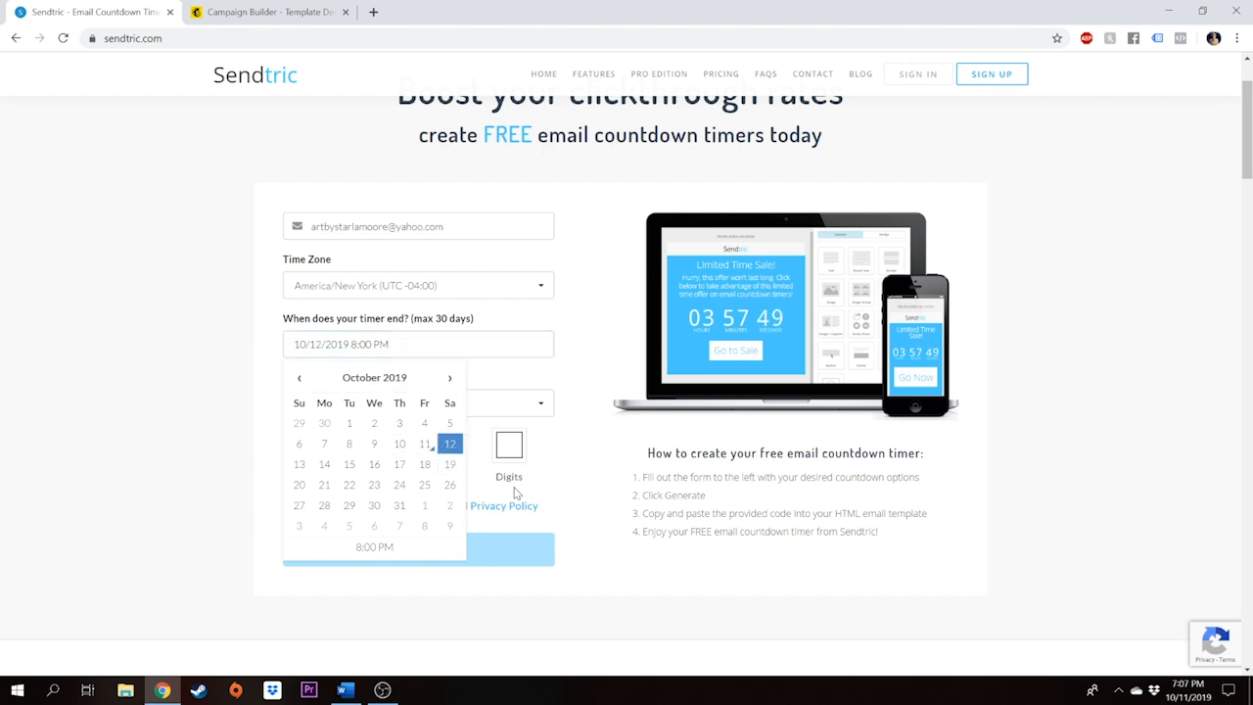
pyautogui.click(550, 457)
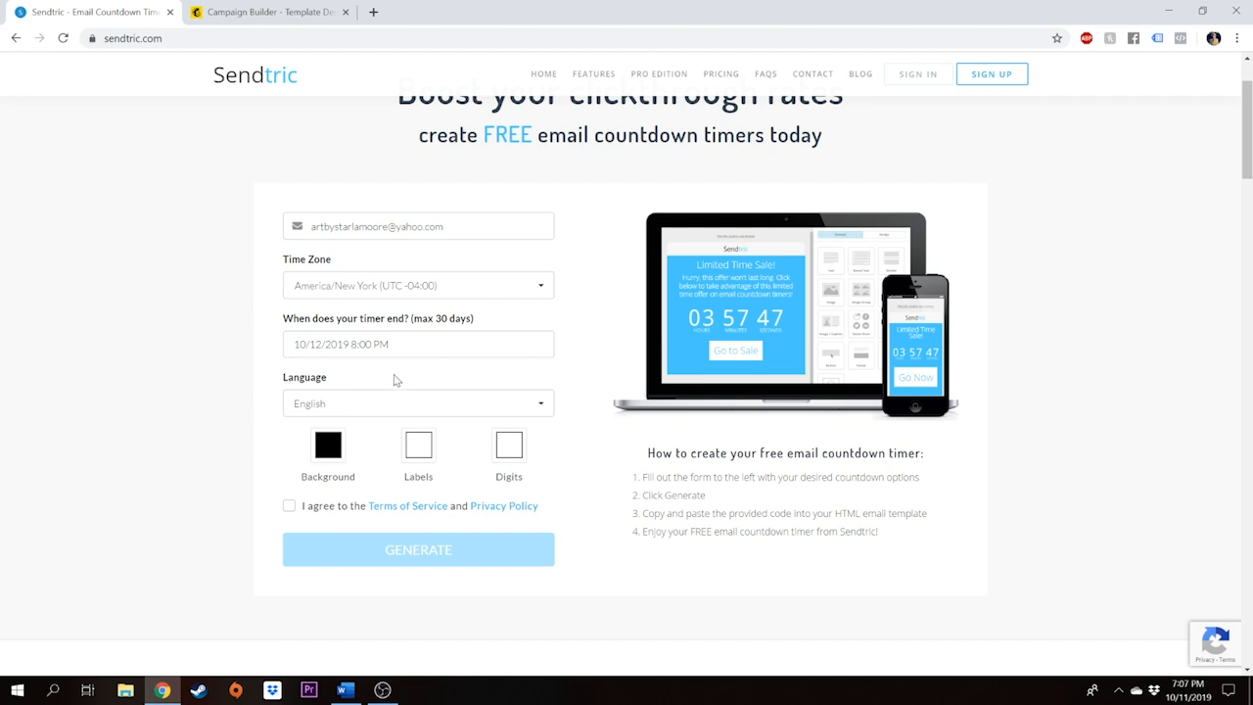
# - Set the timer's background colour to white (#FFFFFF), checking it against the background of the email campaign
pyautogui.scroll(-1, 343, 436)
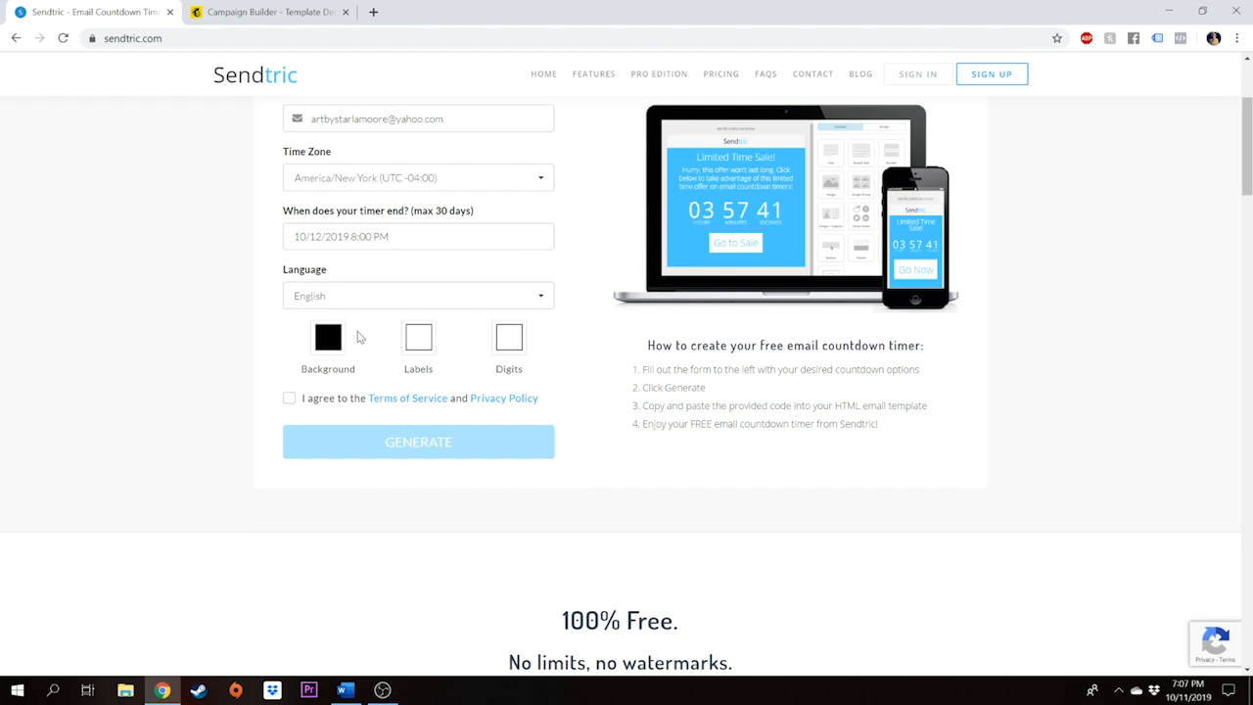
pyautogui.click(333, 337)
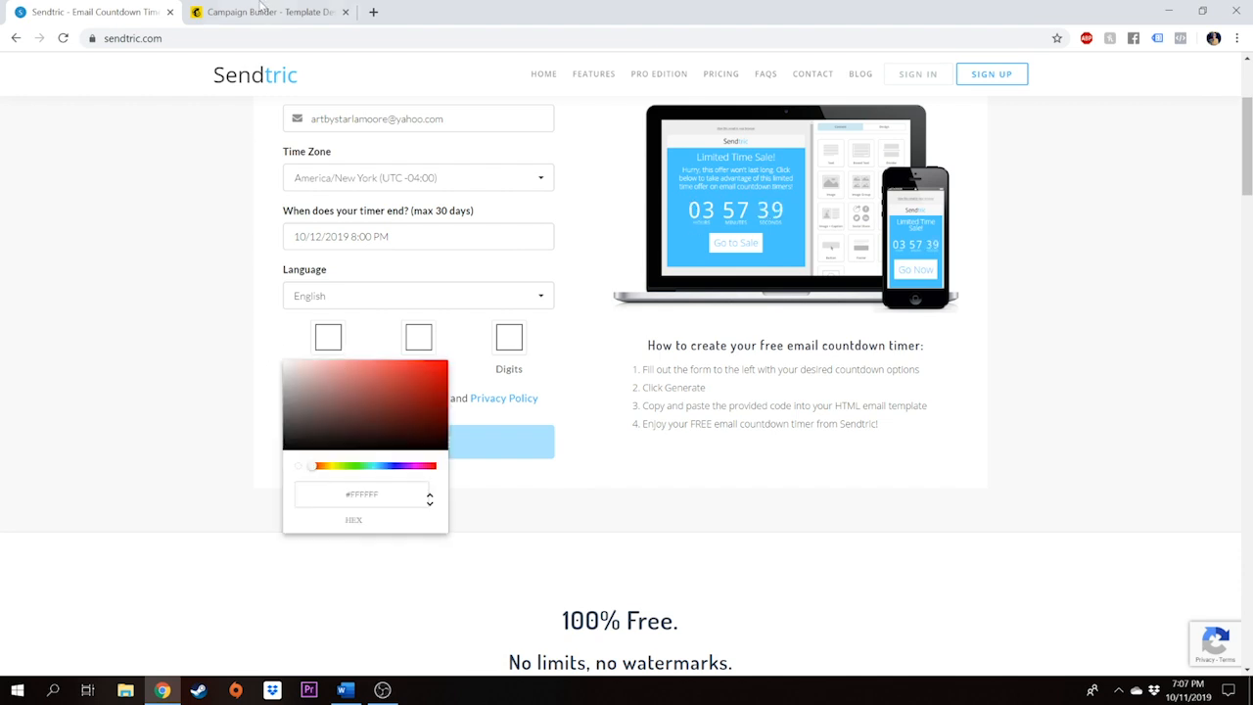
pyautogui.click(262, 11)
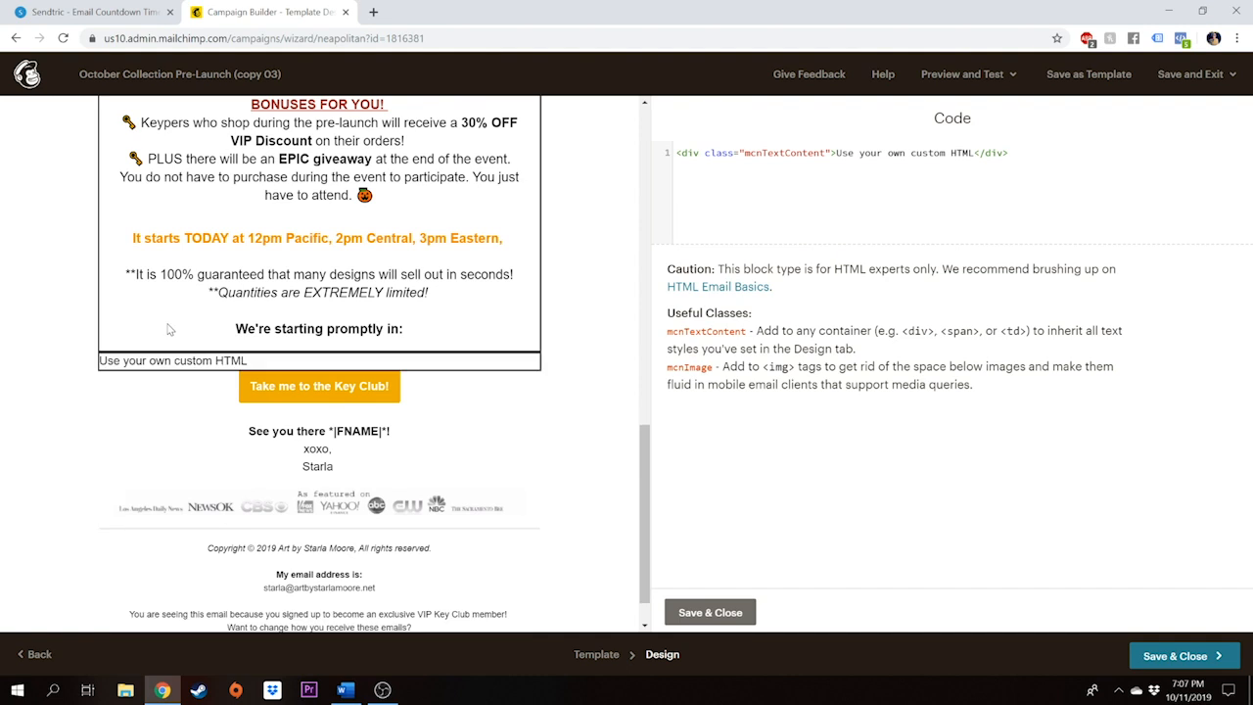
pyautogui.click(98, 11)
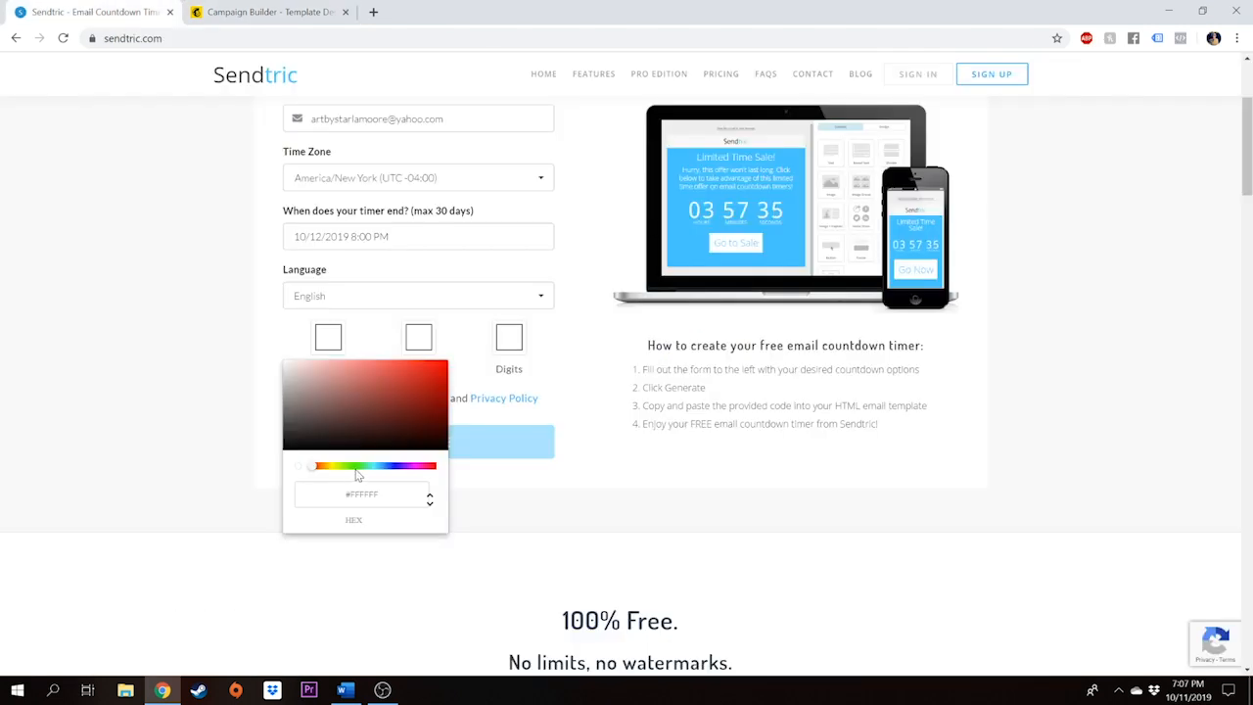
pyautogui.click(417, 349)
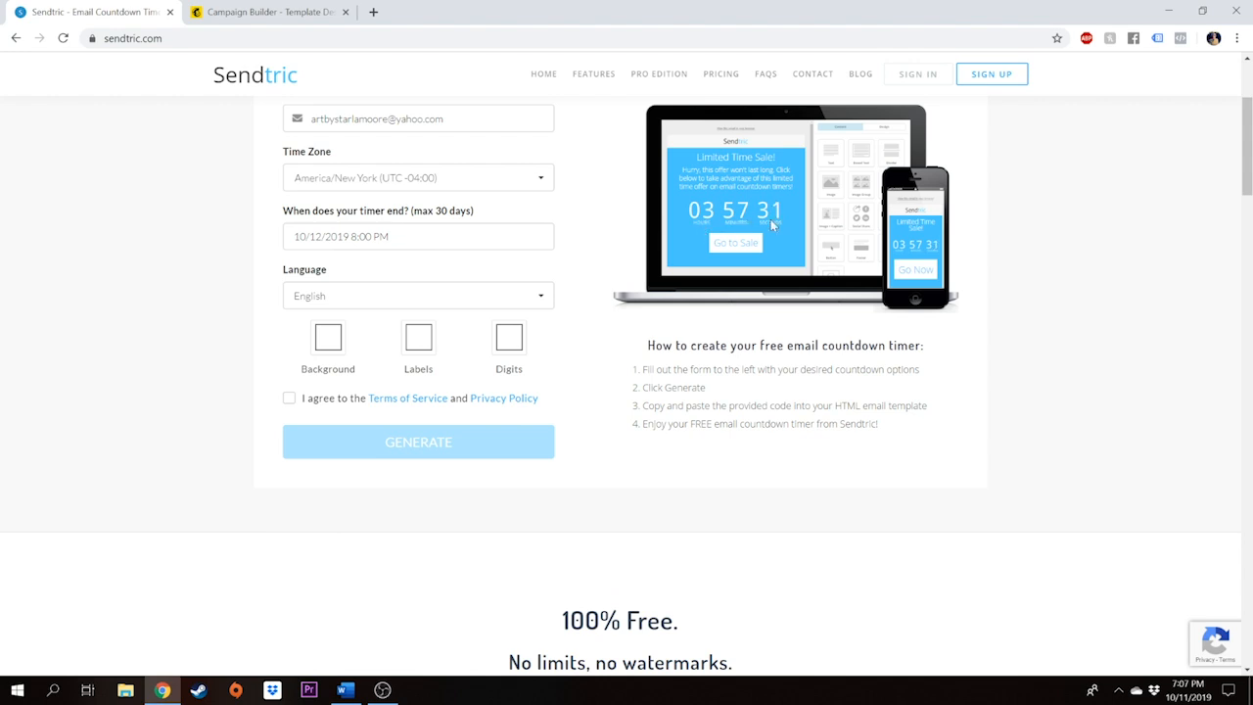
# - Set the timer's label colour to bright purple (#CC00FF)
pyautogui.click(418, 337)
pyautogui.click(427, 404)
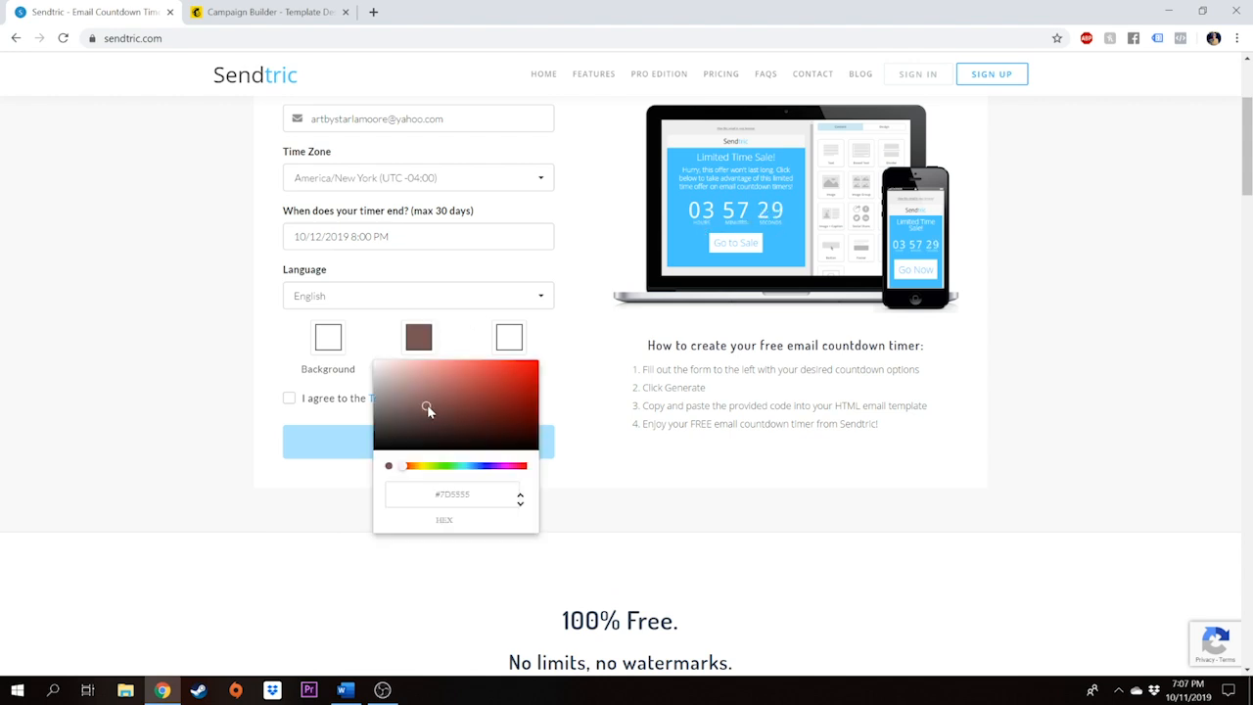
pyautogui.click(507, 466)
pyautogui.moveTo(508, 466); pyautogui.dragTo(503, 474)
pyautogui.click(508, 364)
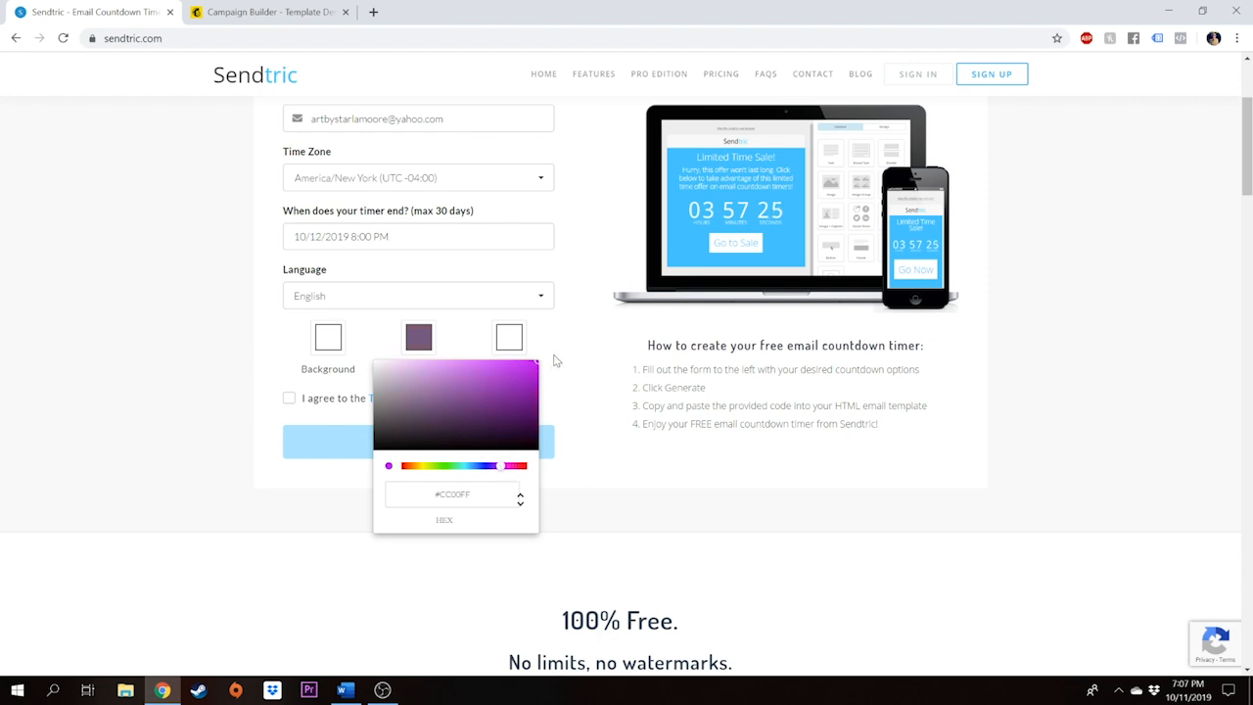
pyautogui.click(553, 356)
# - Set the timer's digit colour to orange (#FF8000) and look at its hex code
pyautogui.click(512, 340)
pyautogui.click(507, 468)
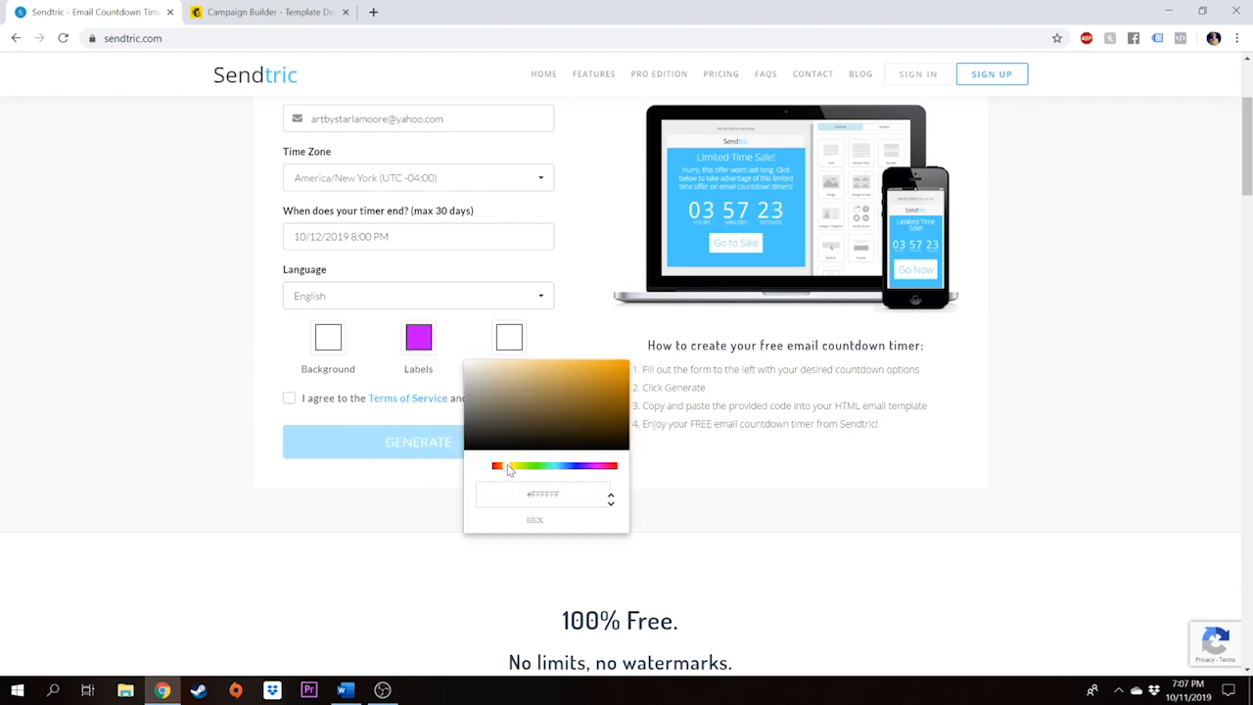
pyautogui.moveTo(511, 467); pyautogui.dragTo(503, 467)
pyautogui.moveTo(546, 405); pyautogui.dragTo(646, 333)
pyautogui.click(613, 330)
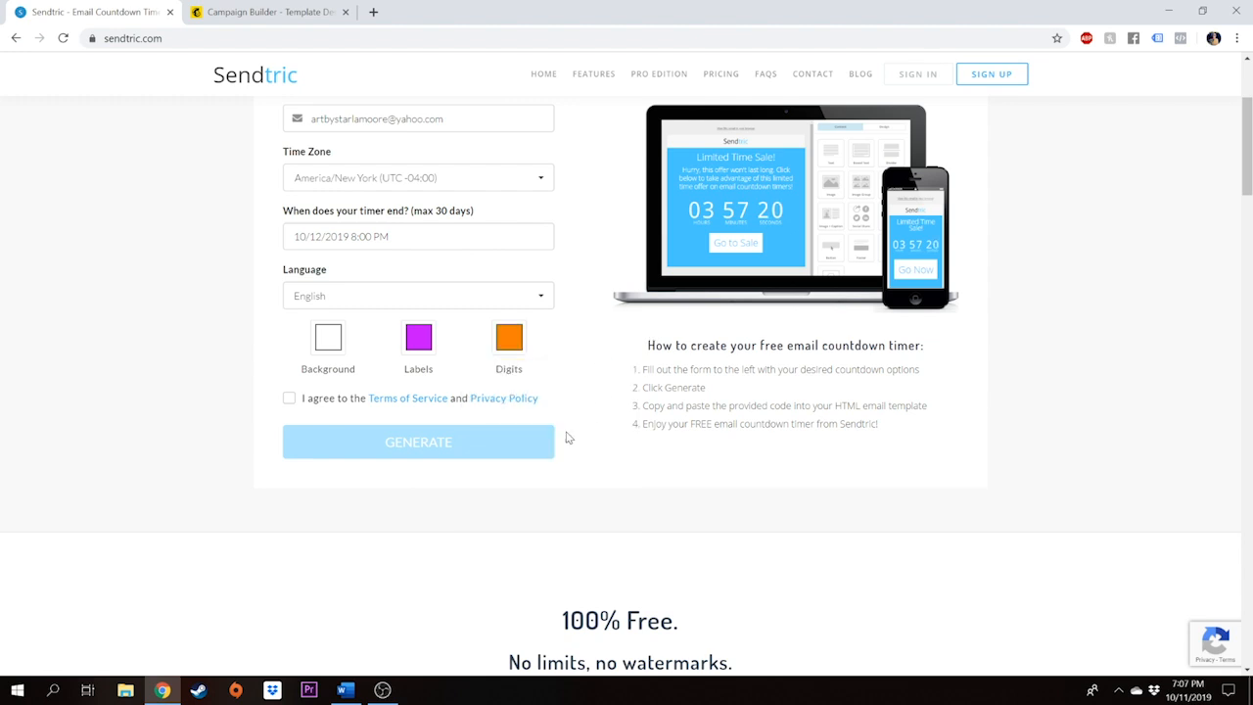
pyautogui.click(508, 338)
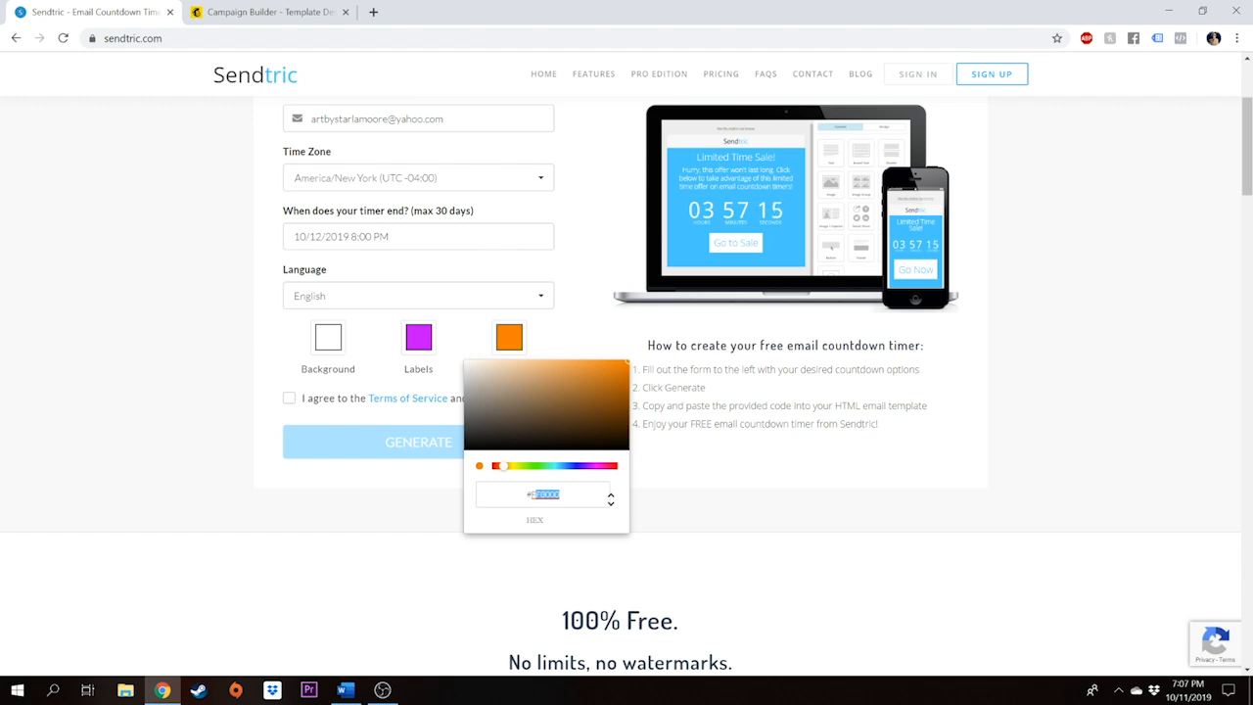
pyautogui.click(700, 474)
# - Agree to the Terms of Service and Privacy Policy and generate the countdown timer
pyautogui.click(291, 399)
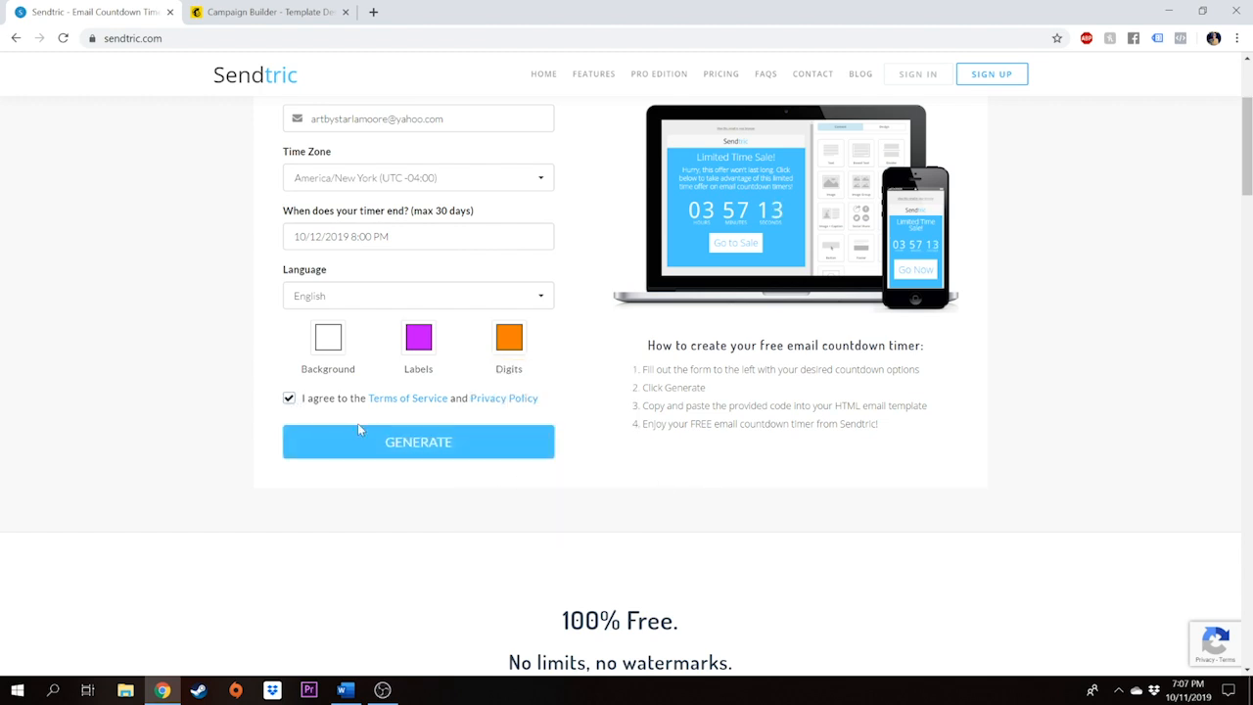
pyautogui.click(430, 444)
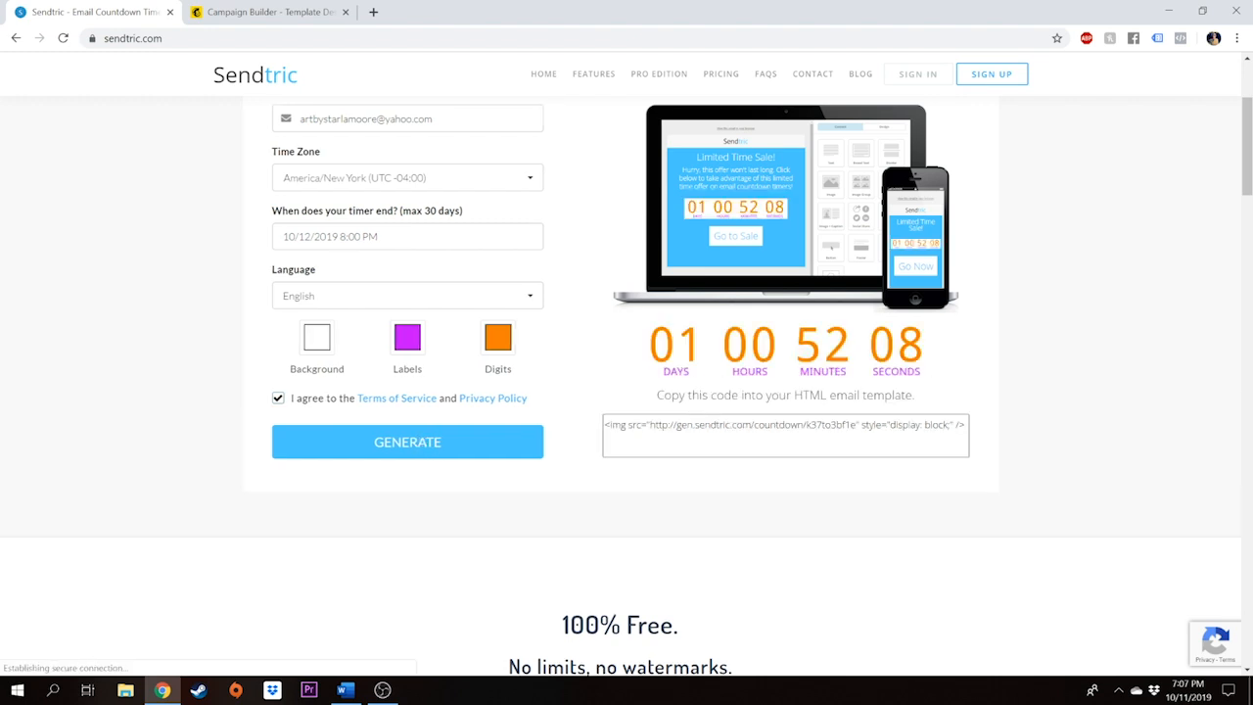
# - Try black as the digit colour of the generated timer
pyautogui.click(497, 350)
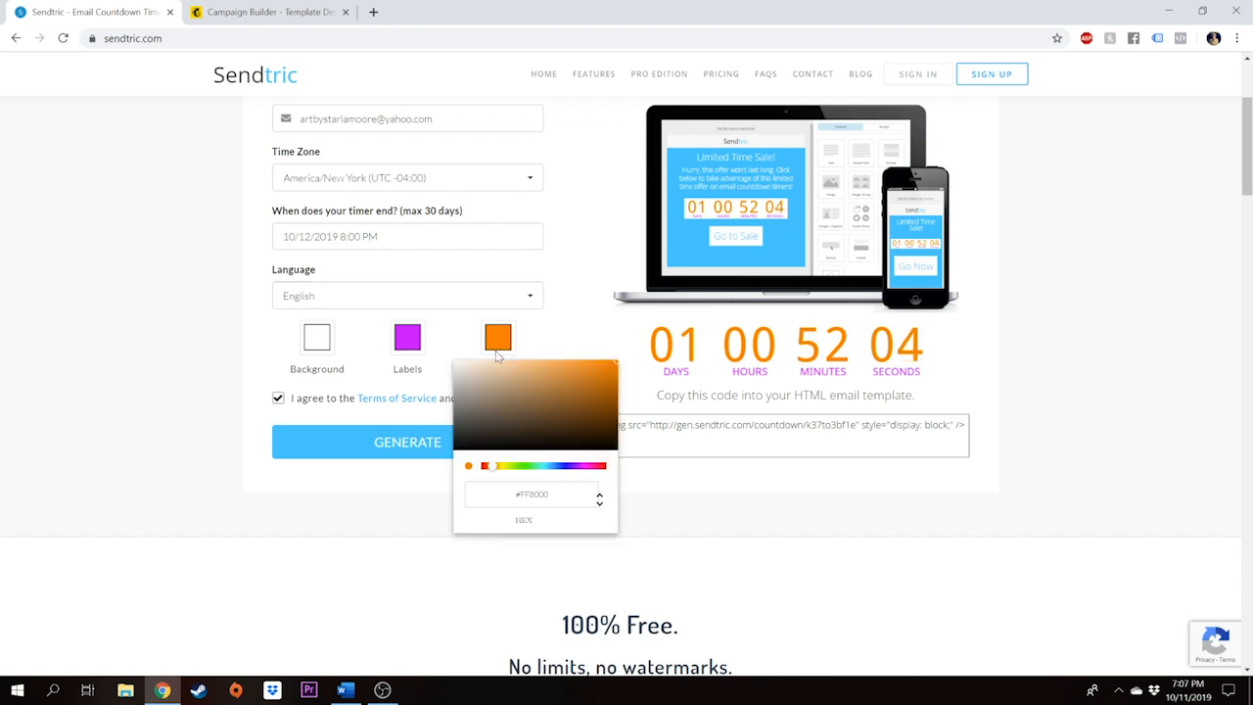
pyautogui.click(524, 427)
pyautogui.click(581, 511)
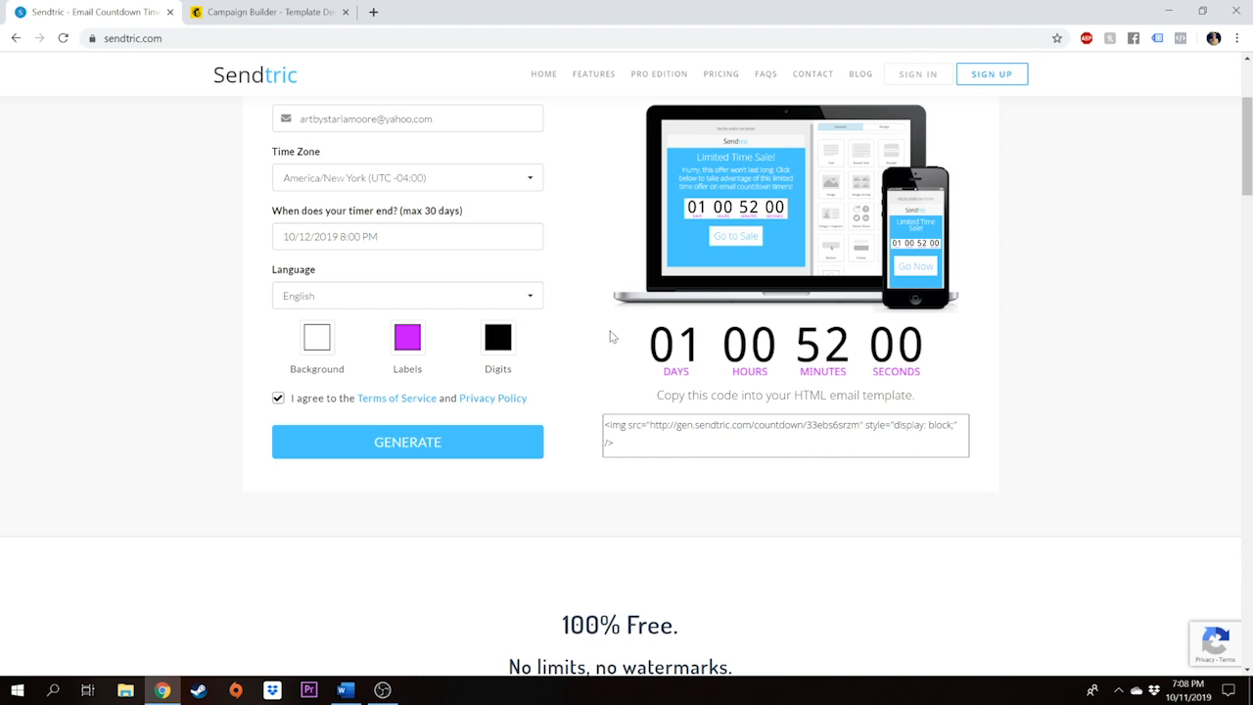
# - Change the digit colour of the generated timer back to orange
pyautogui.click(502, 340)
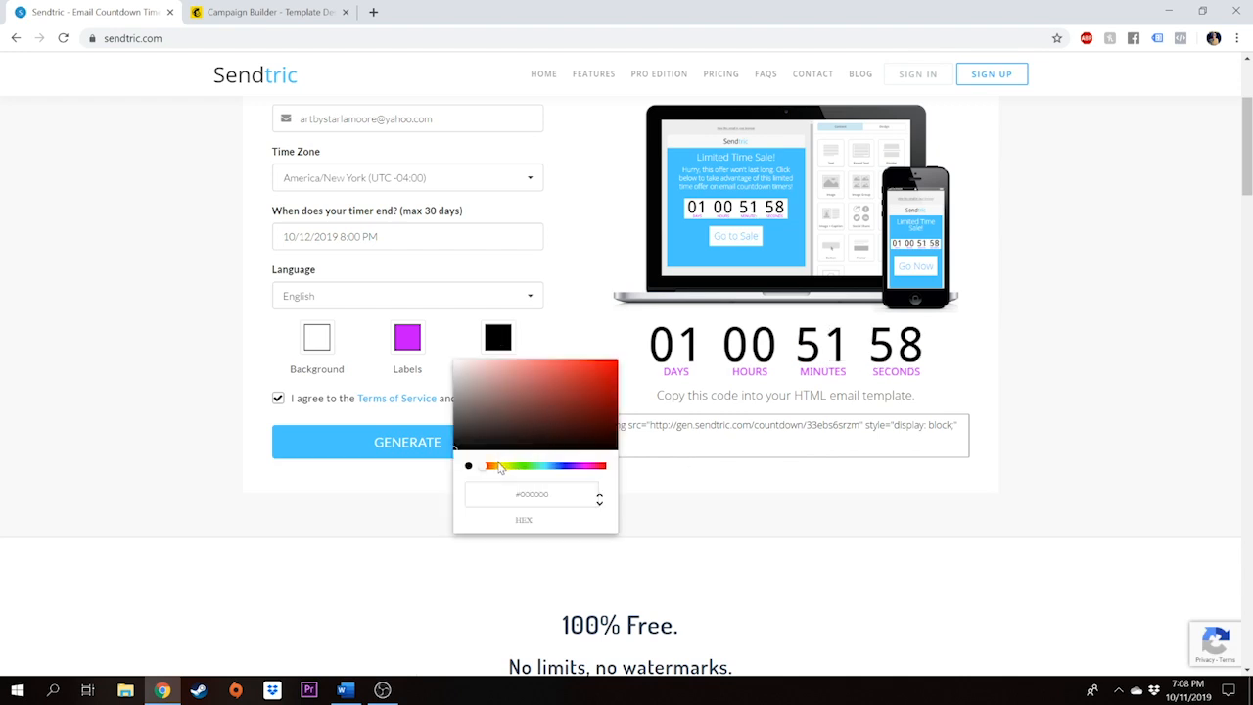
pyautogui.moveTo(500, 467); pyautogui.dragTo(495, 474)
pyautogui.moveTo(556, 409); pyautogui.dragTo(636, 351)
pyautogui.click(574, 321)
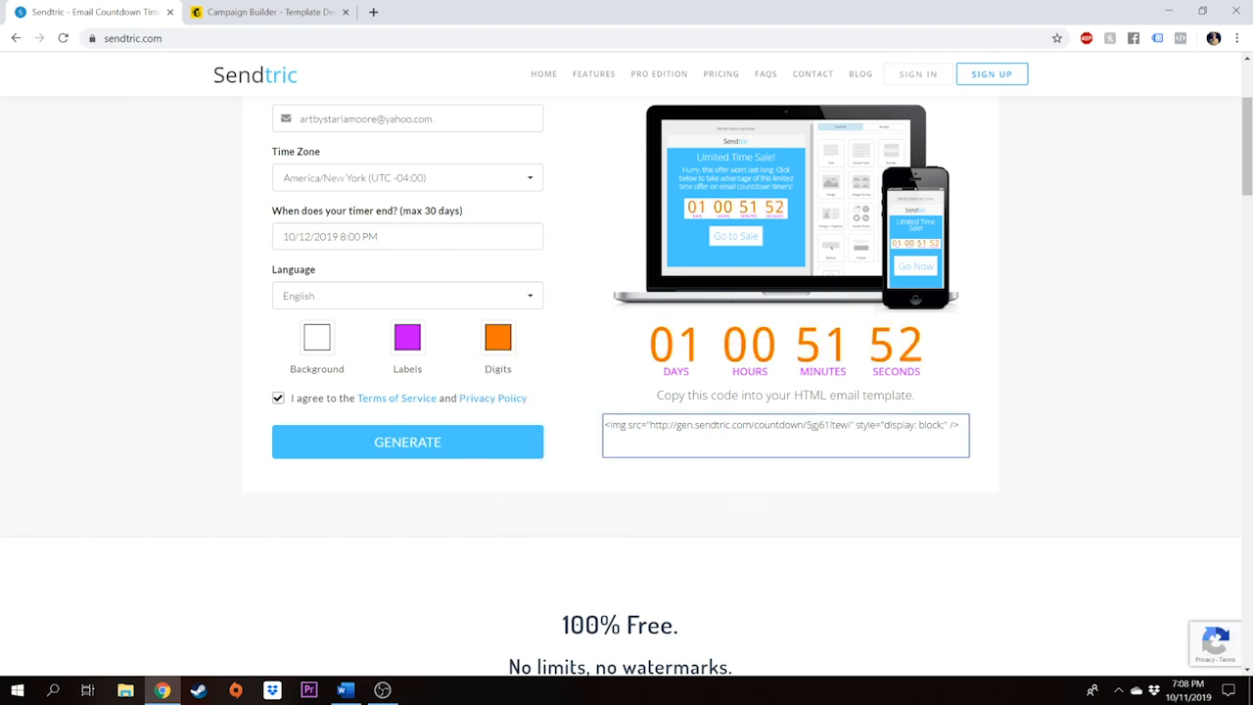
# - Copy the whole HTML embed code of the generated countdown timer
pyautogui.tripleClick(713, 424)
pyautogui.rightClick(696, 427)
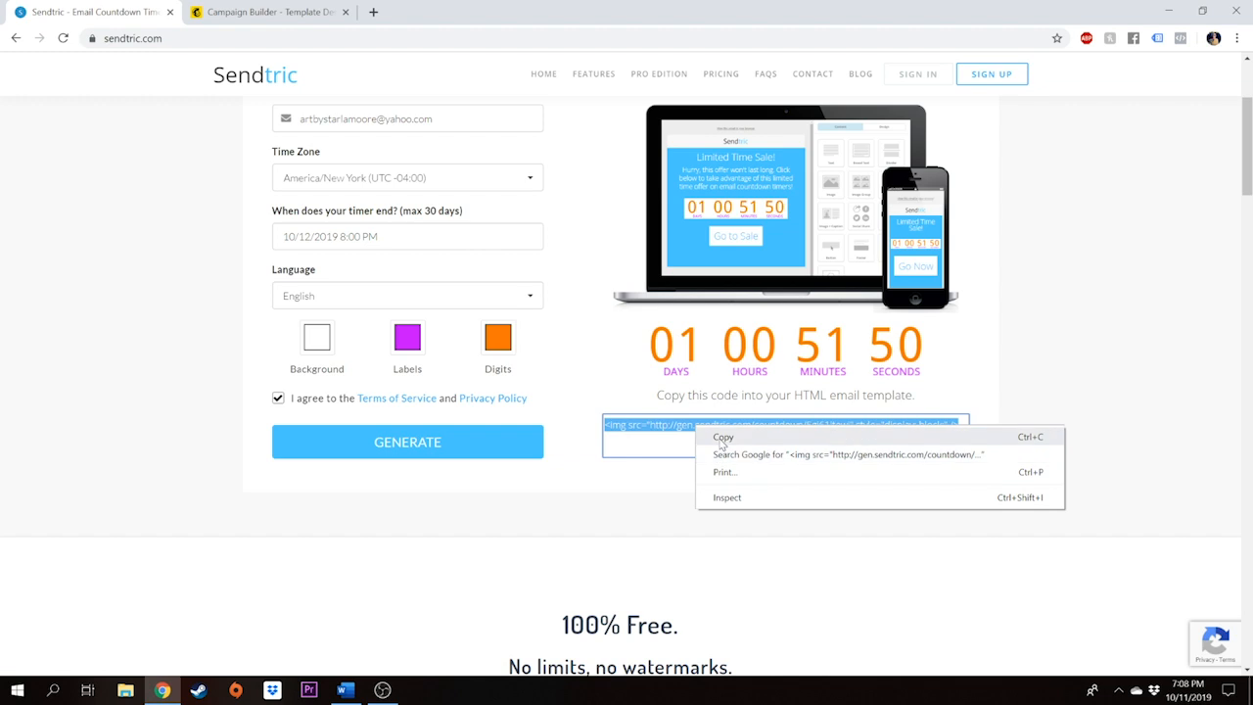
pyautogui.click(719, 440)
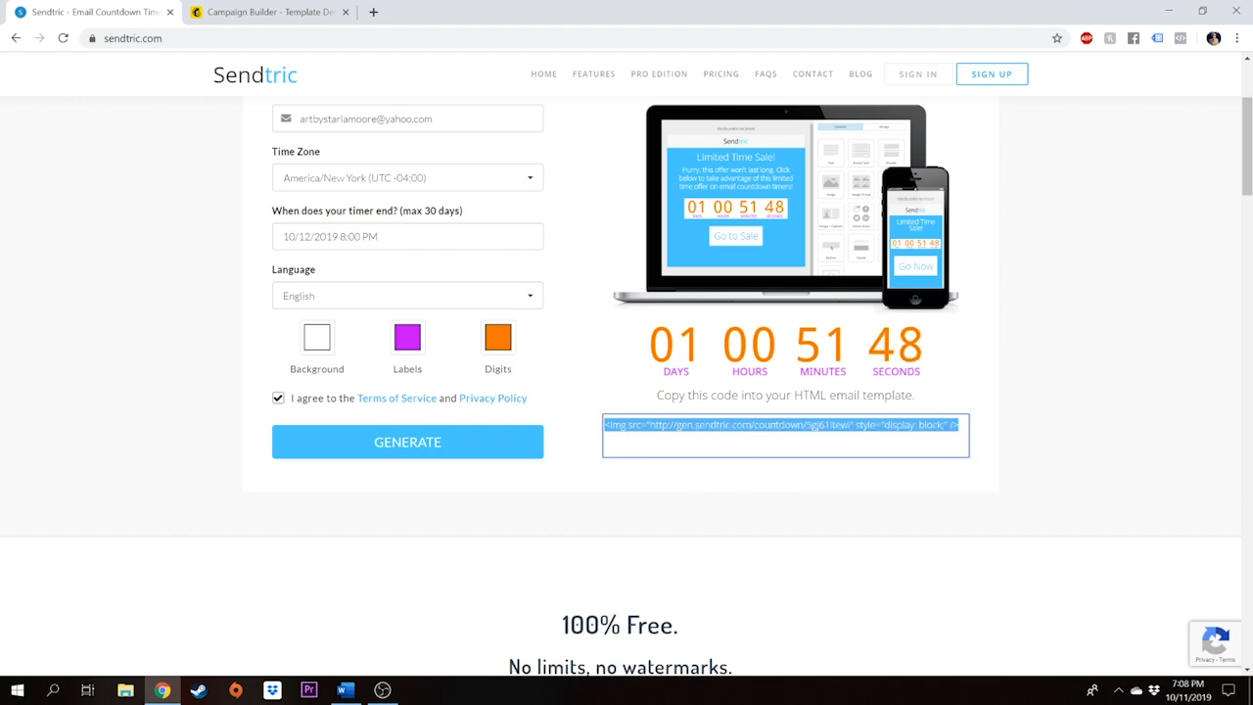
# - Switch to the Mailchimp campaign builder and delete the existing custom HTML block below "We're starting promptly in:"
pyautogui.click(249, 12)
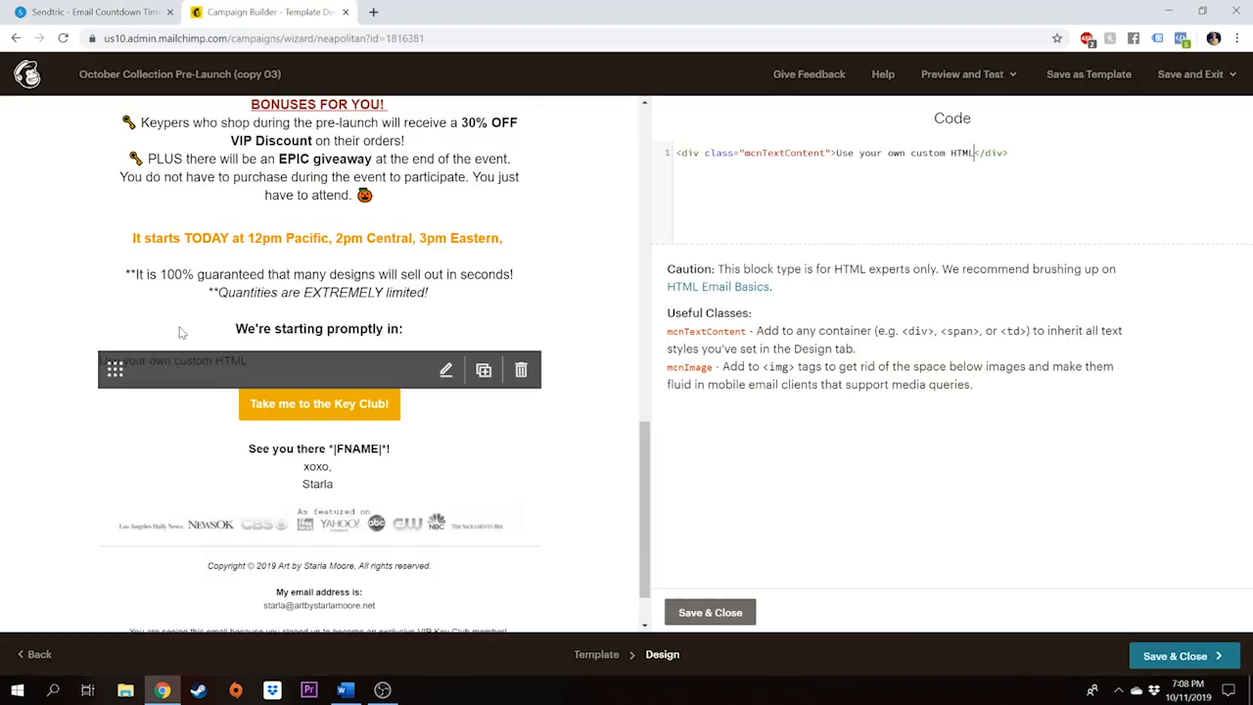
pyautogui.click(524, 370)
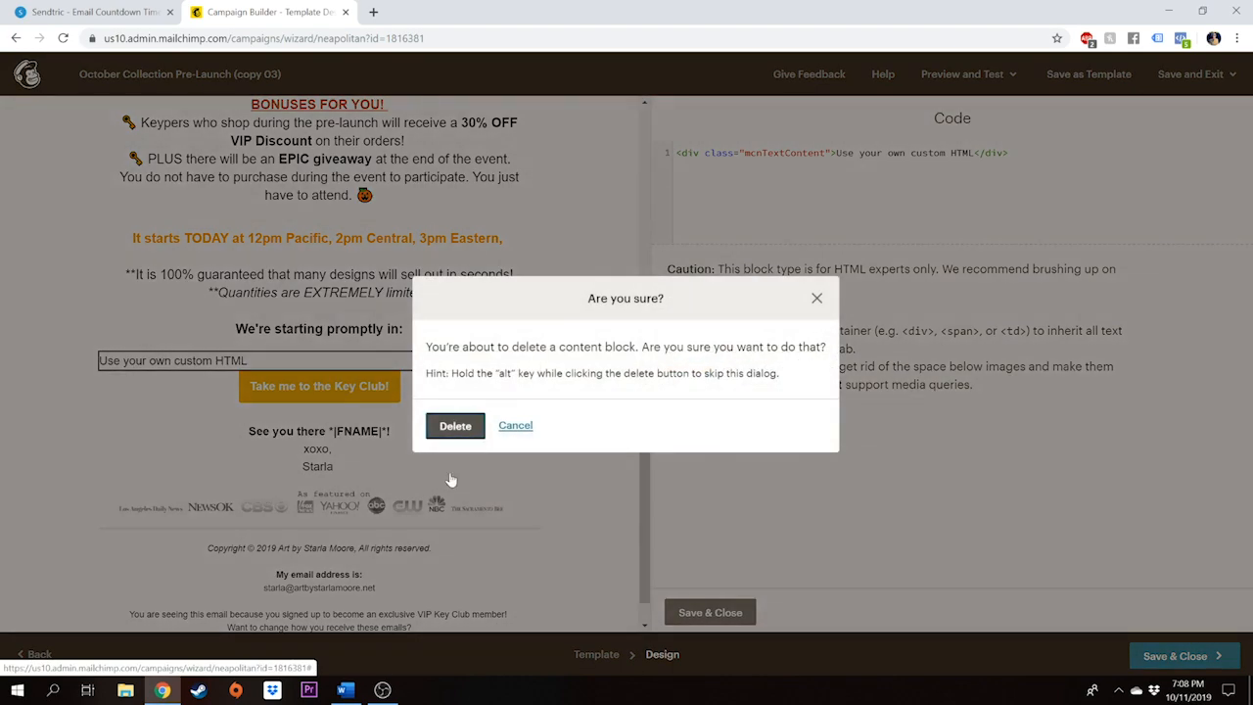
pyautogui.click(454, 428)
# - Insert a Code block between the "We're starting promptly in:" text and the "Take me to the Key Club!" button
pyautogui.scroll(20, 372, 305)
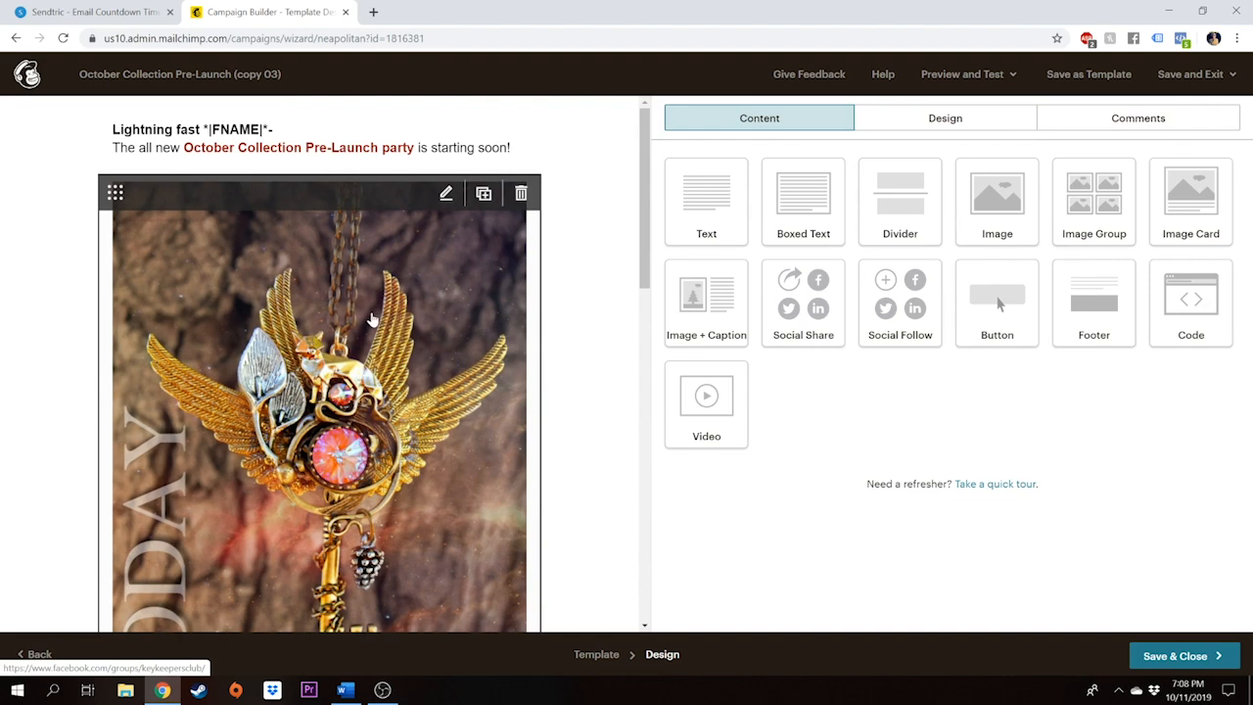
pyautogui.scroll(-7, 373, 316)
pyautogui.scroll(-5, 432, 401)
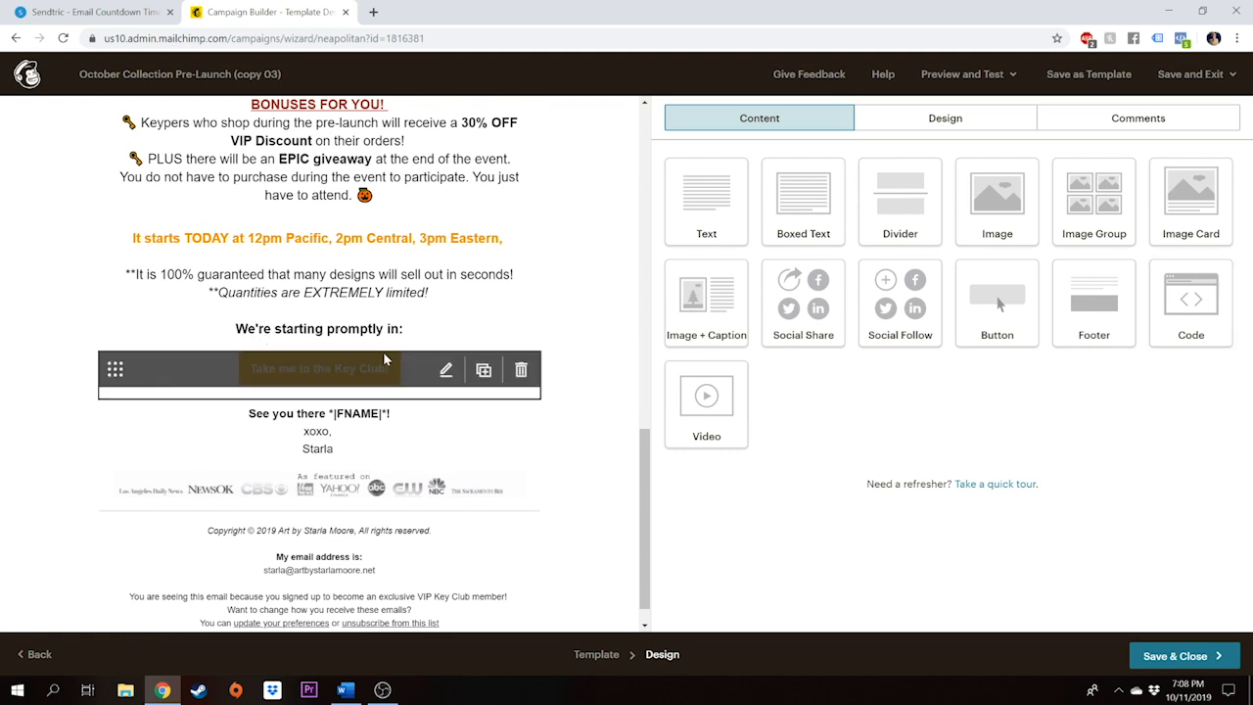
pyautogui.moveTo(481, 359)
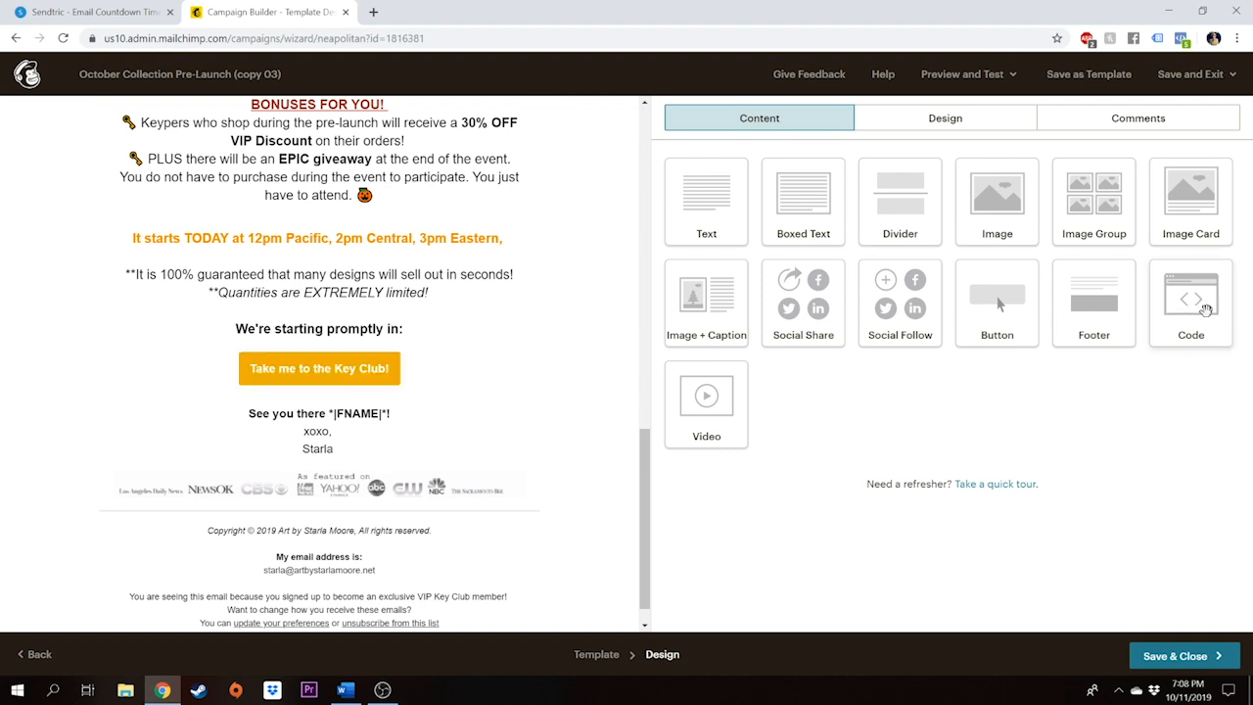
pyautogui.moveTo(1192, 302); pyautogui.dragTo(362, 367)
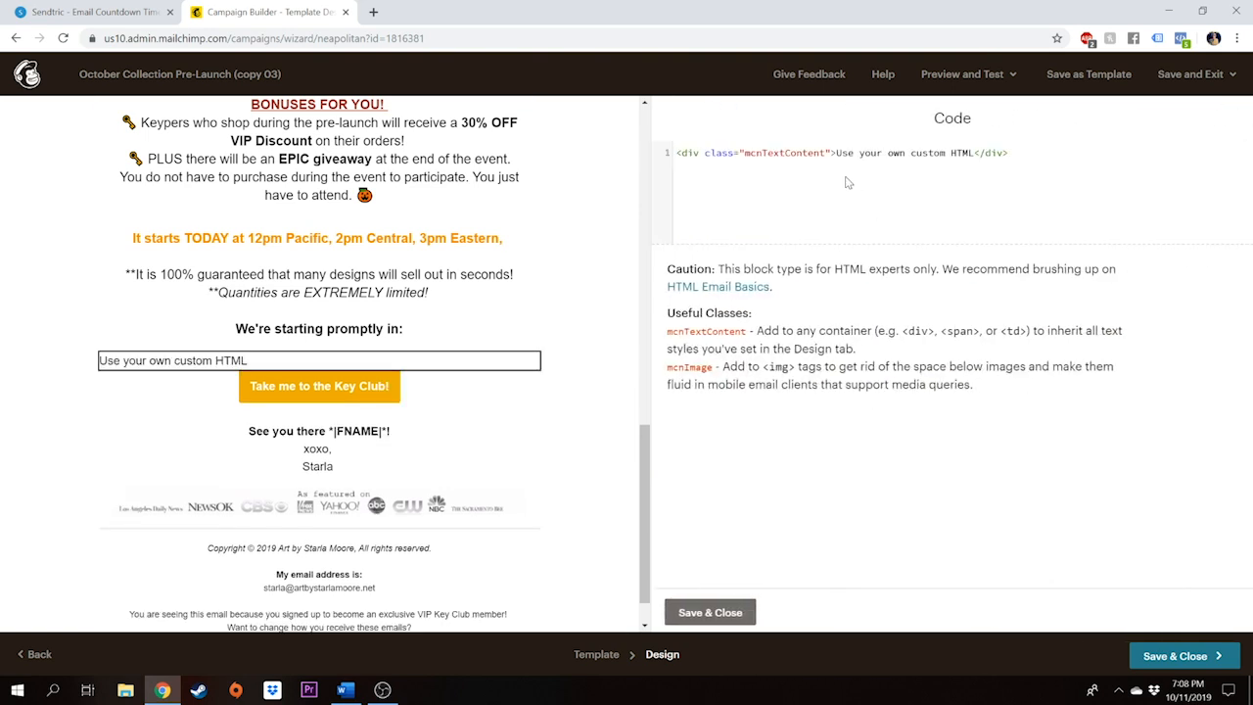
# - Replace the placeholder text "Use your own custom HTML" inside the div with the copied timer code
pyautogui.moveTo(837, 152); pyautogui.dragTo(969, 153)
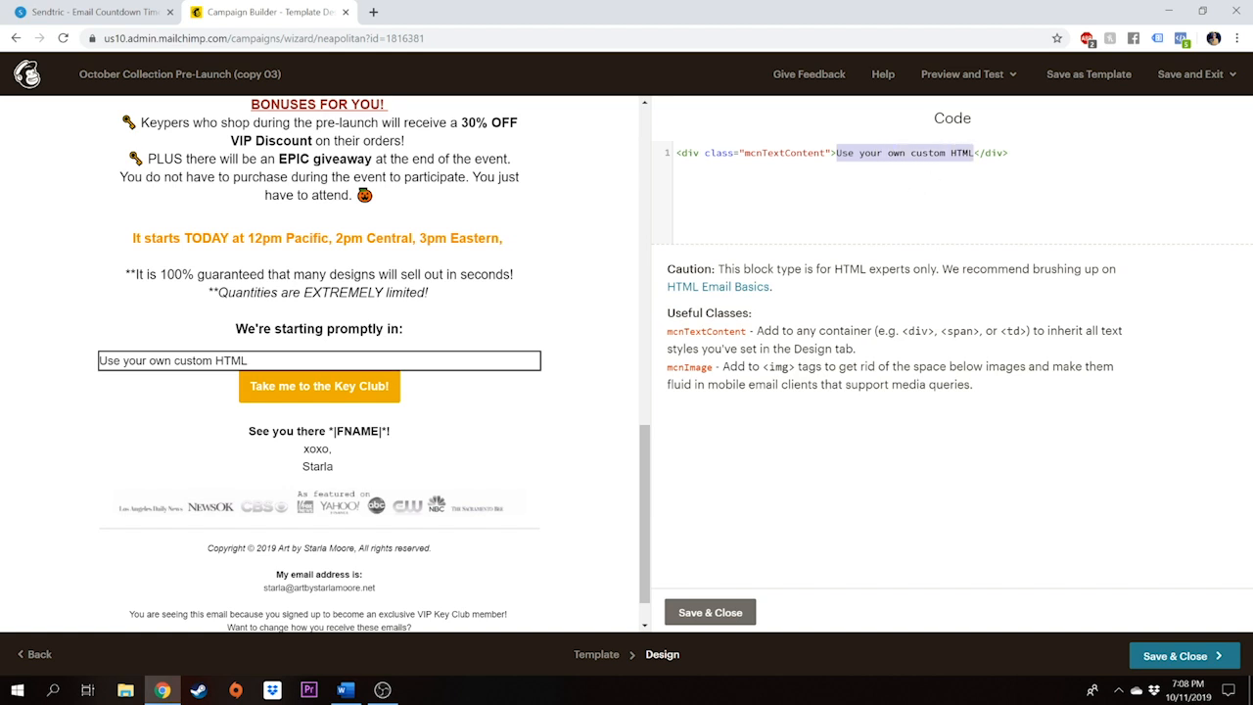
pyautogui.rightClick(939, 153)
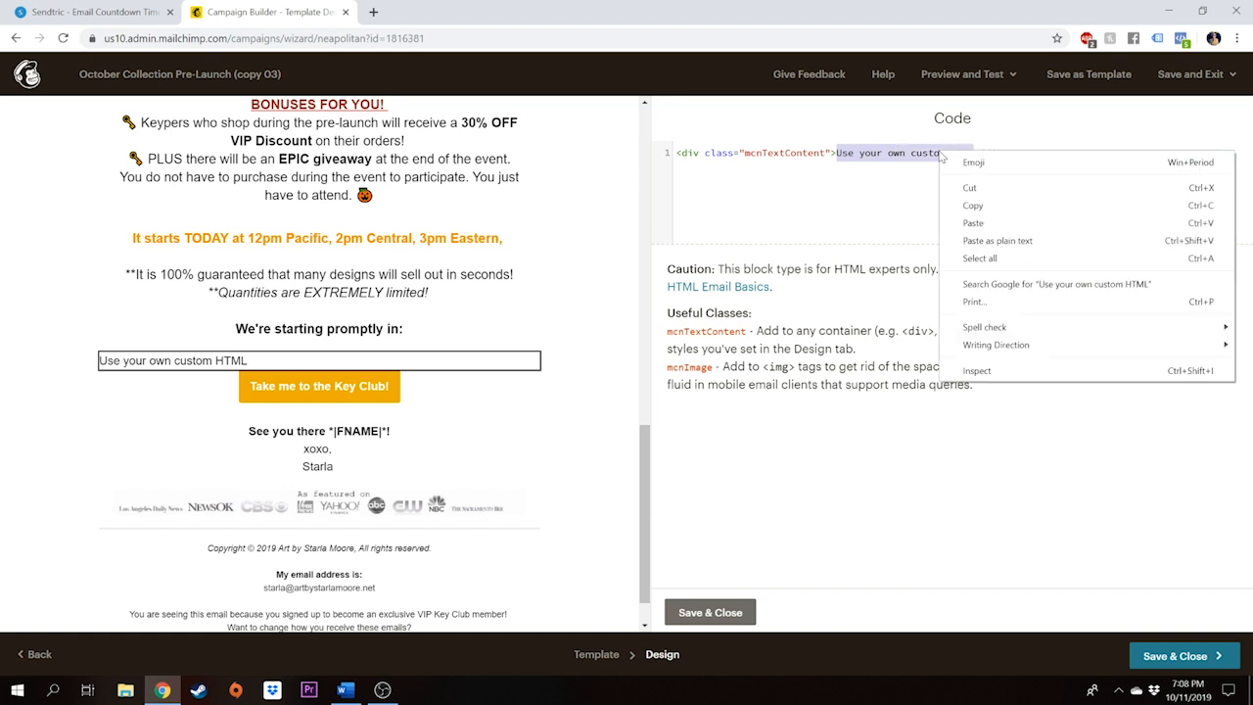
pyautogui.click(972, 224)
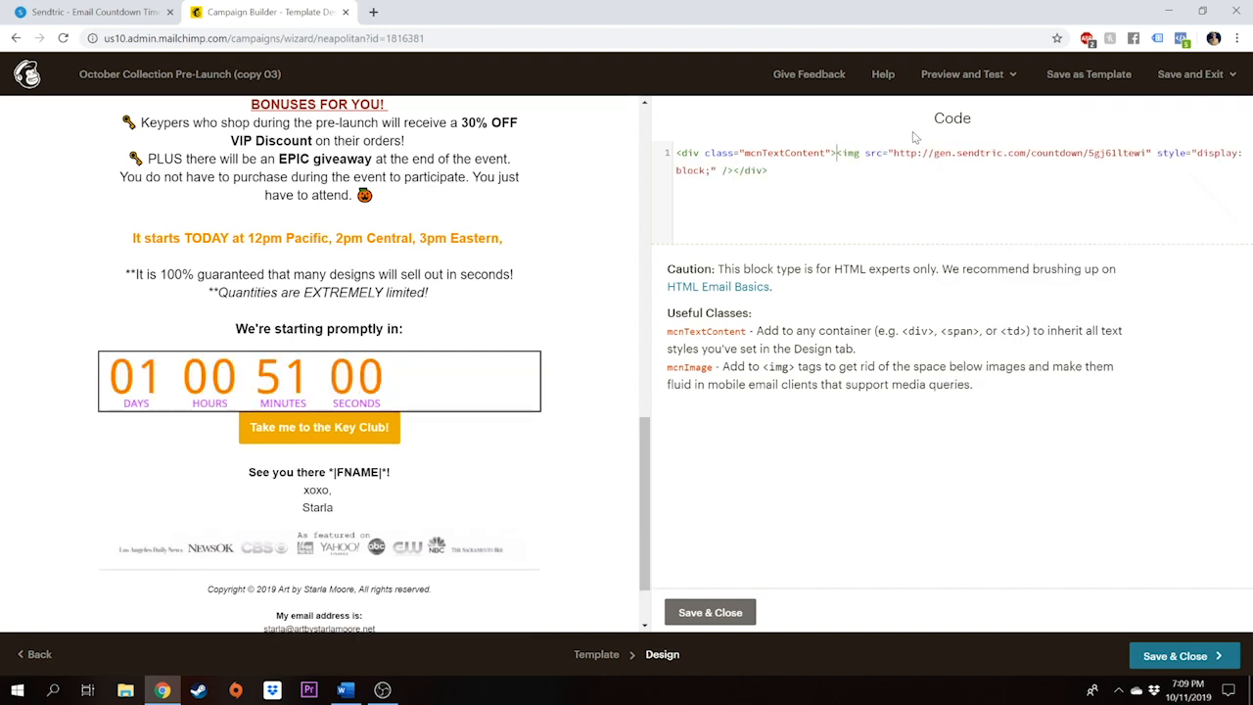
# - Centre the timer by wrapping its img code in <center> and </center> tags, and save and close the code block
pyautogui.write('<')
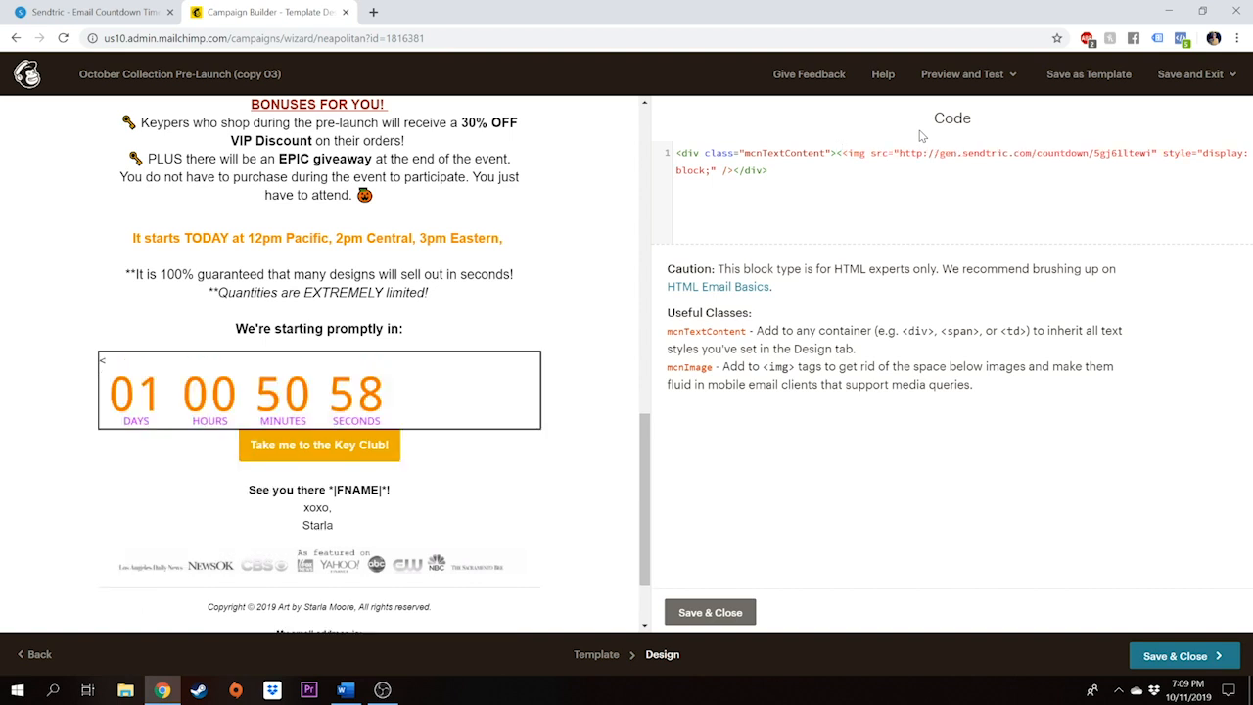
pyautogui.write('center')
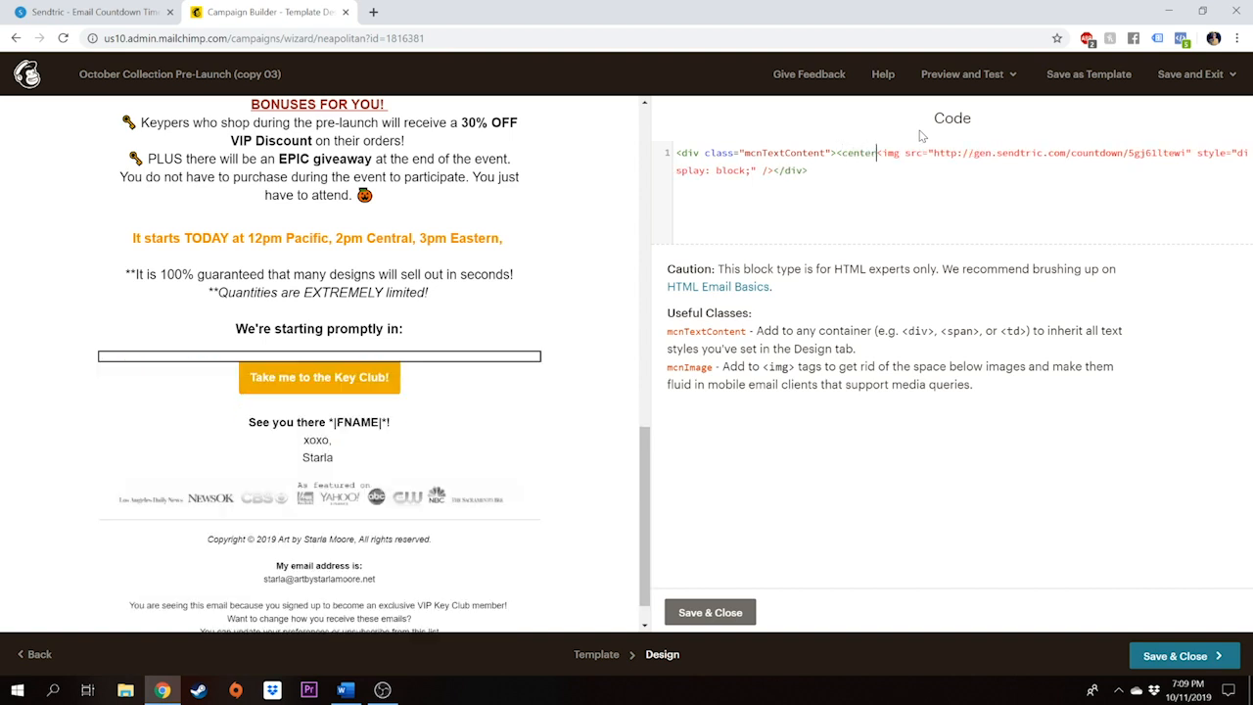
pyautogui.write('>')
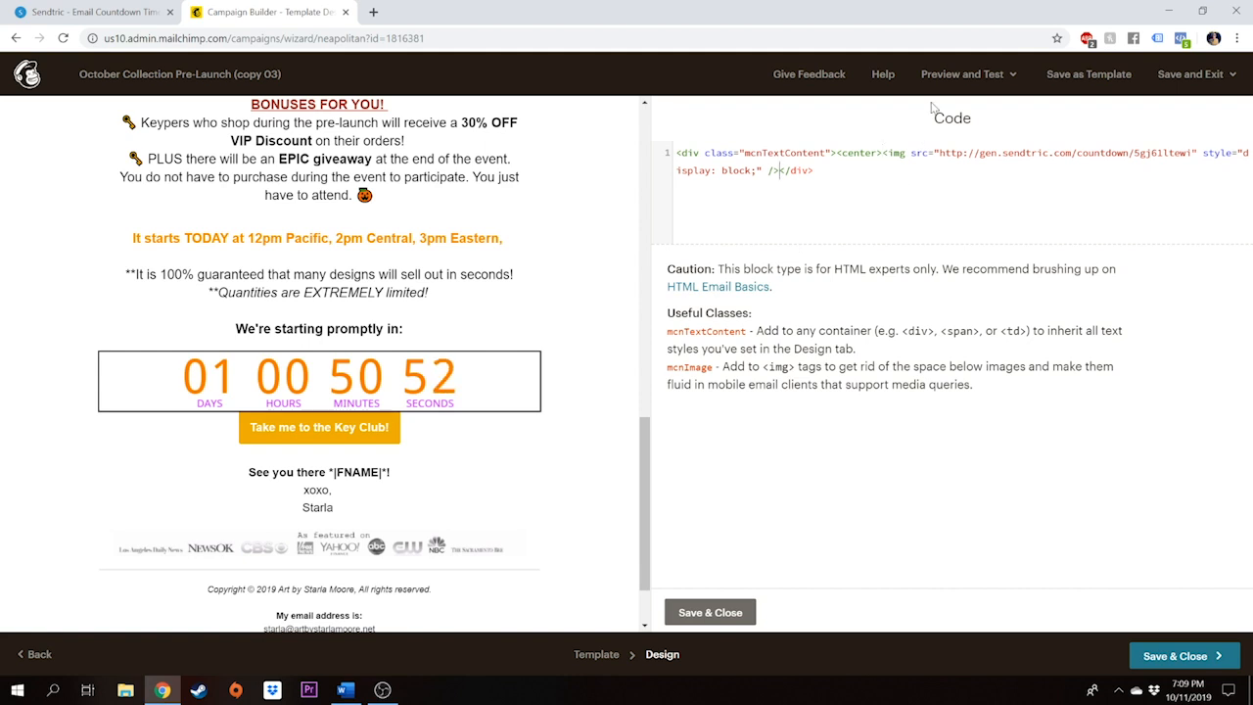
pyautogui.write('</center></')
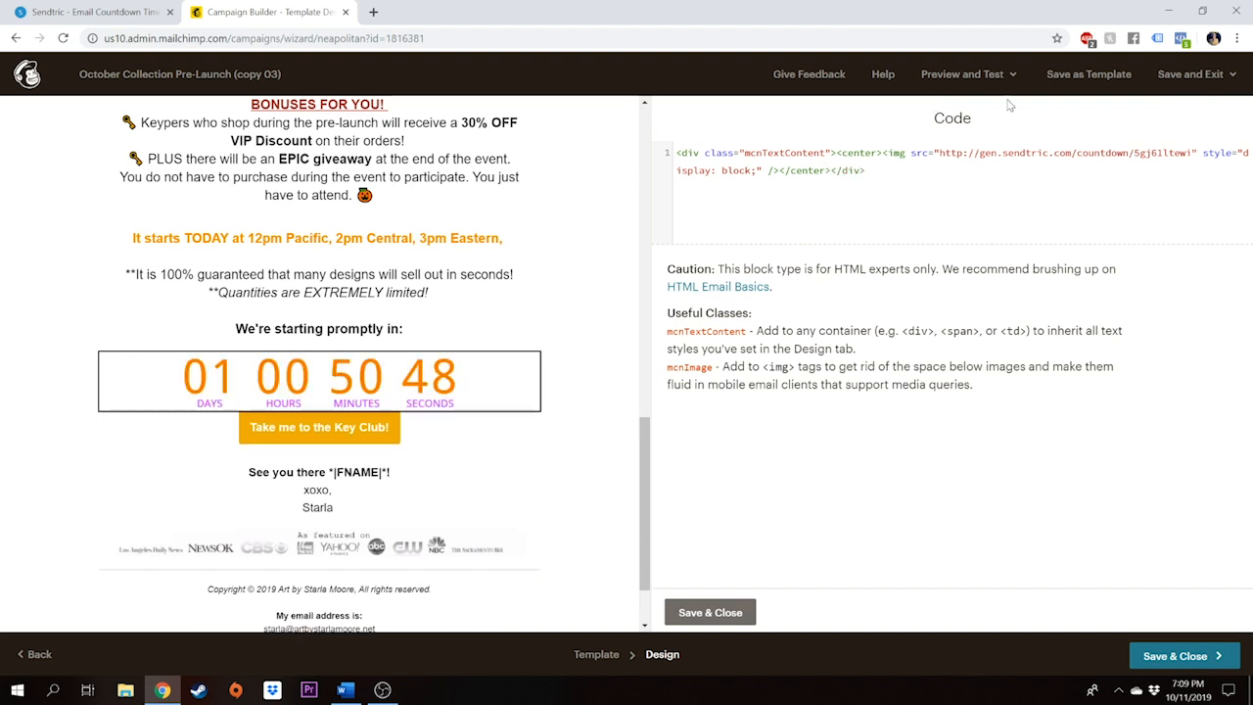
pyautogui.moveTo(780, 171); pyautogui.dragTo(831, 171)
pyautogui.click(938, 206)
pyautogui.click(721, 612)
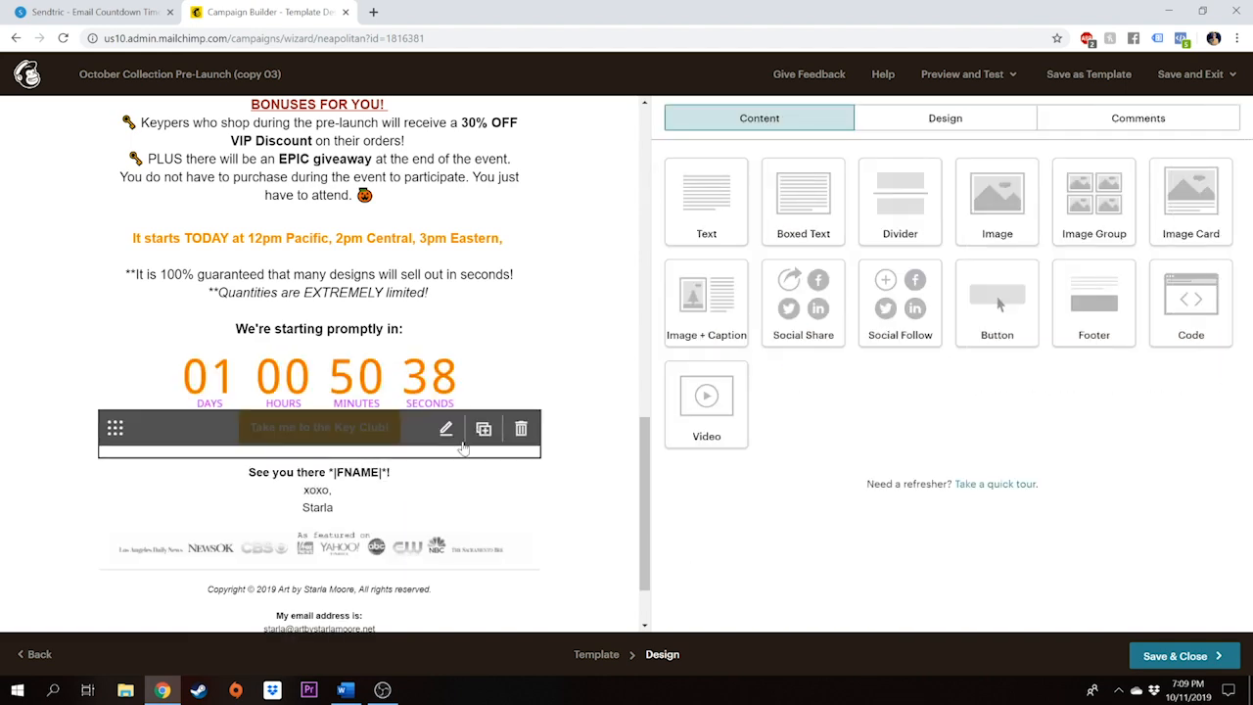
pyautogui.scroll(3, 428, 560)
pyautogui.scroll(-3, 428, 560)
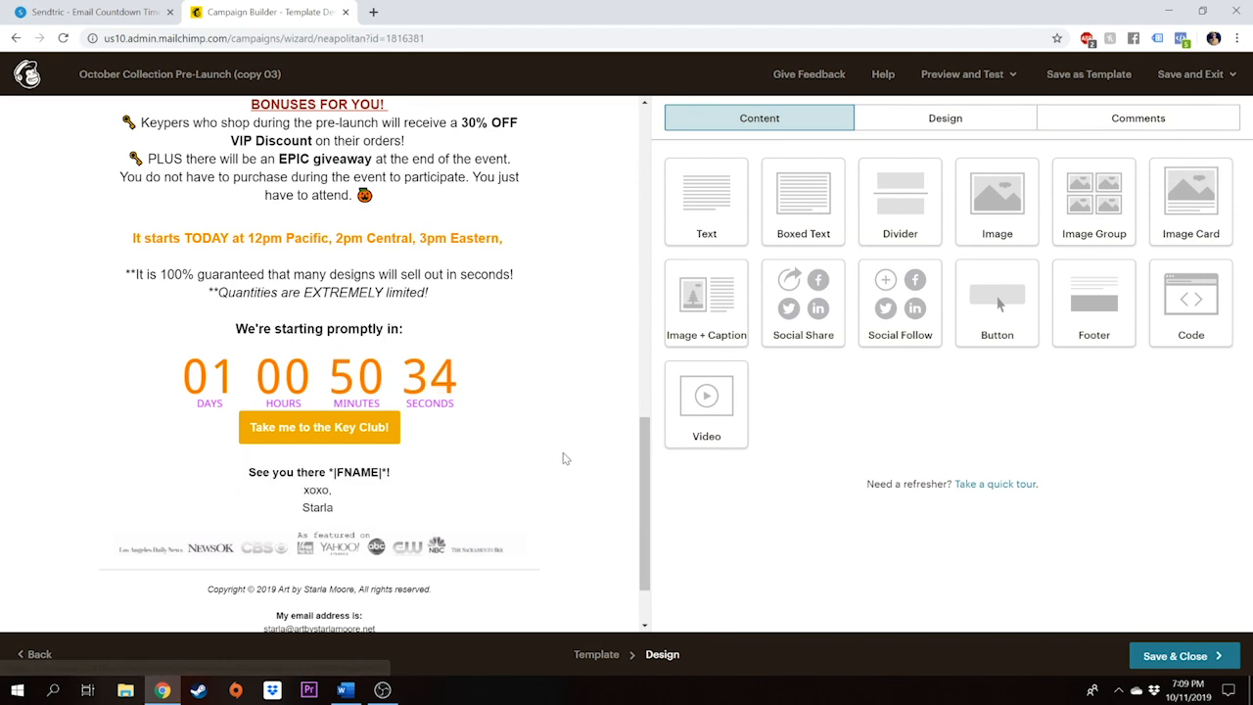